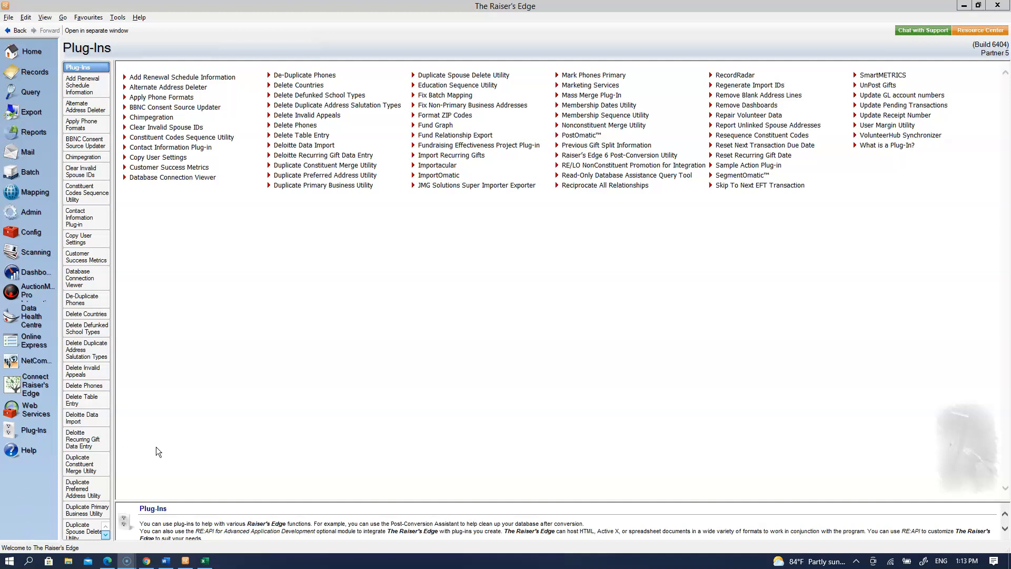
- Launch the Importacular plug-in and start an import with File (CSV or Excel) as the source
left_click(438, 166)
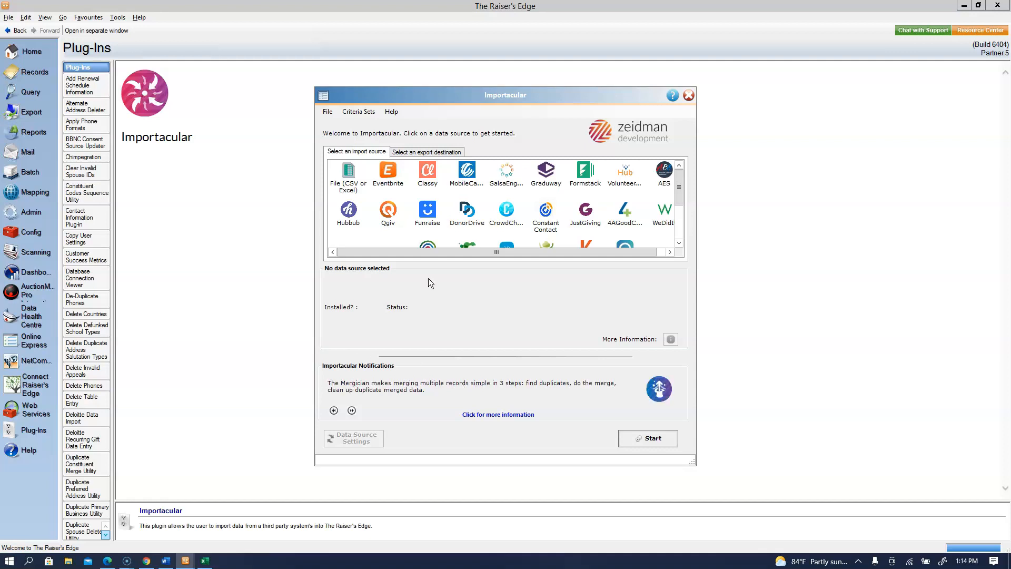
left_click(354, 179)
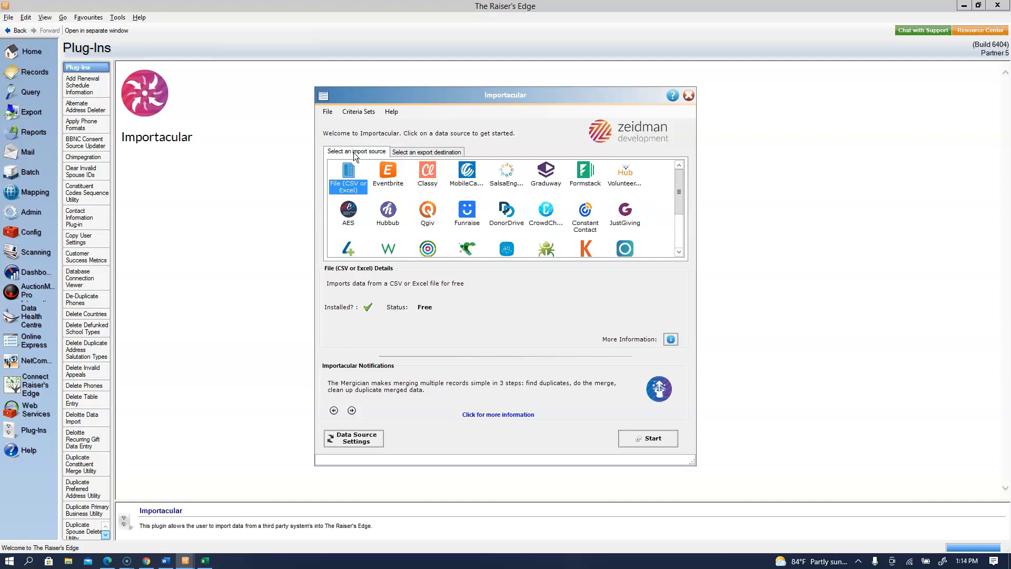
left_click(652, 442)
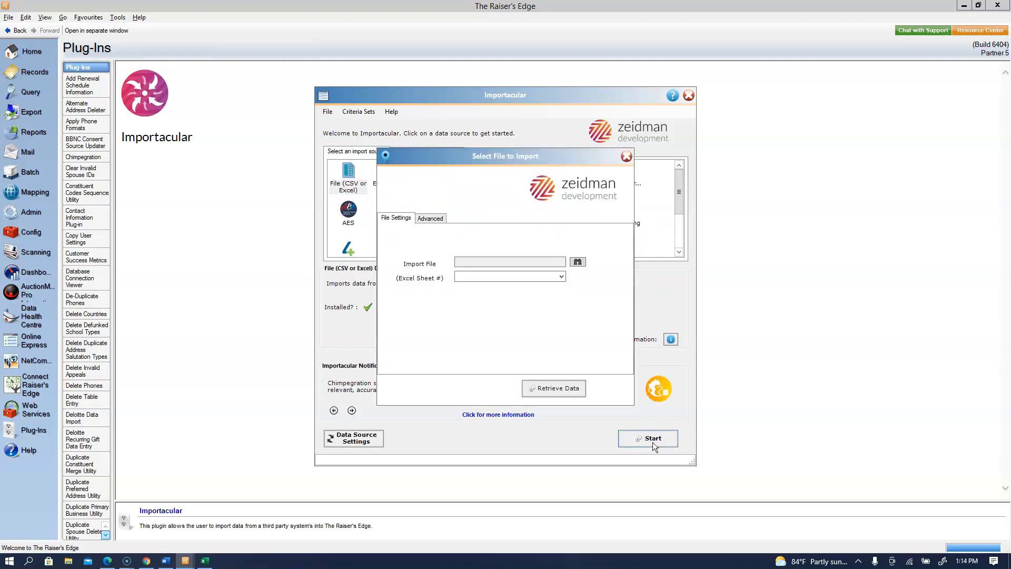
- Load the file "EDU Giving Day Report Example - Giving Day Host Report Example" from Downloads and retrieve its data
left_click(577, 261)
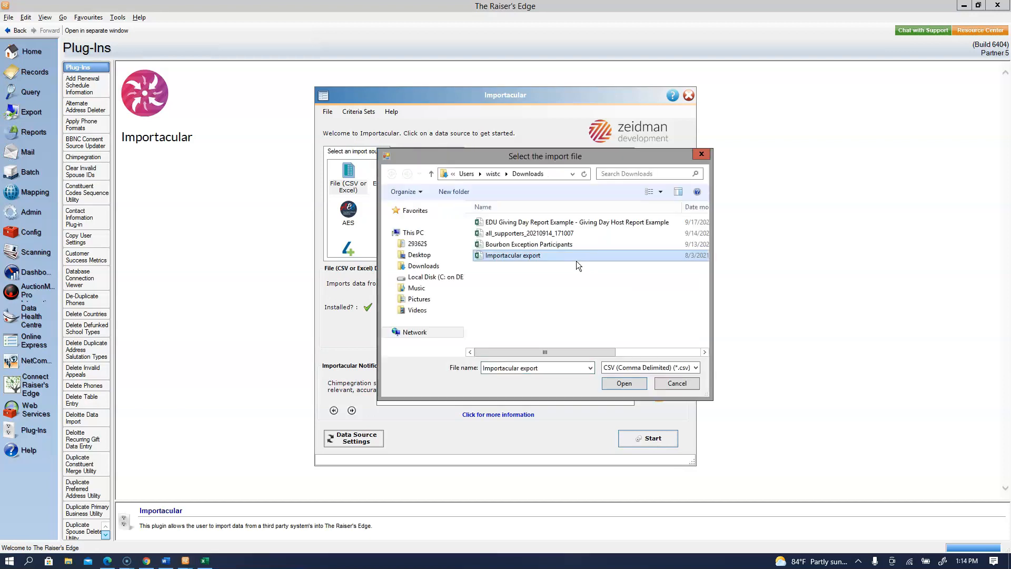
left_click(553, 224)
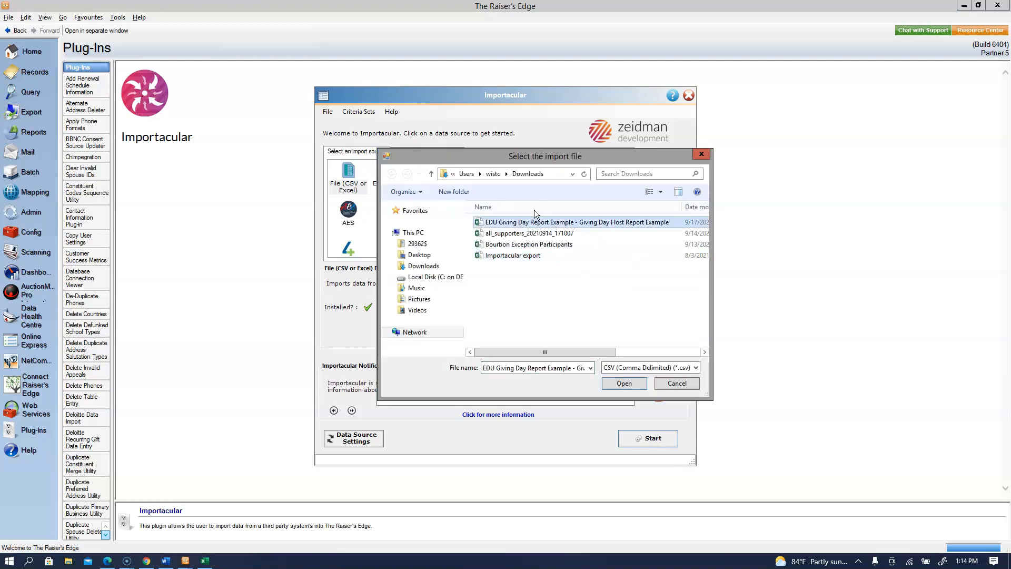
left_click(624, 383)
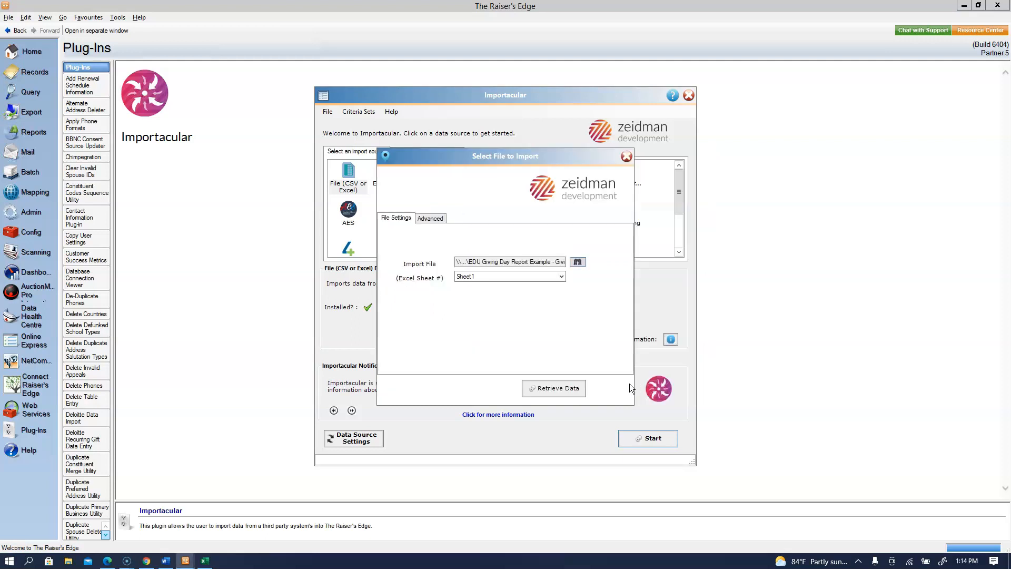
left_click(561, 390)
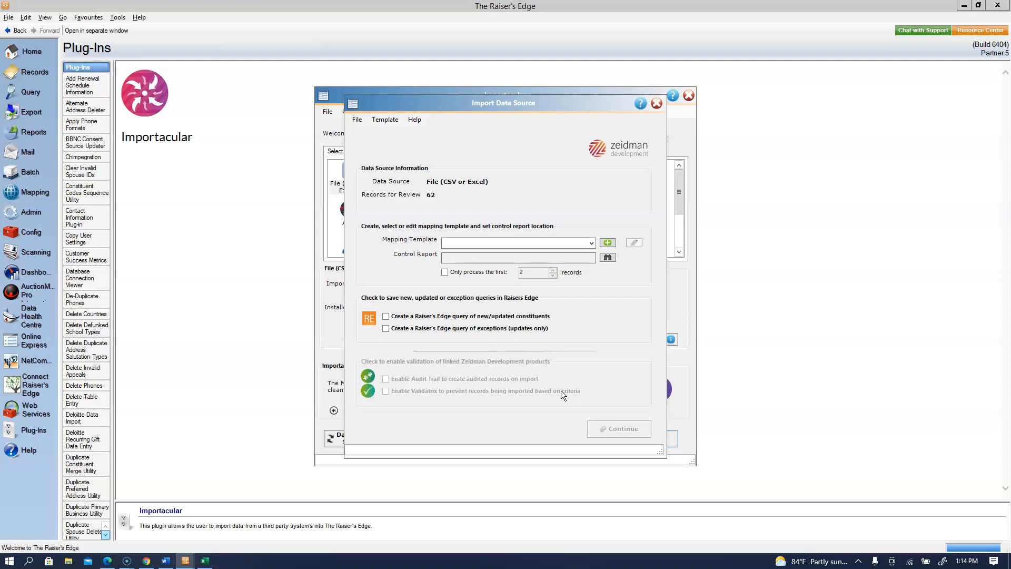
left_click(593, 240)
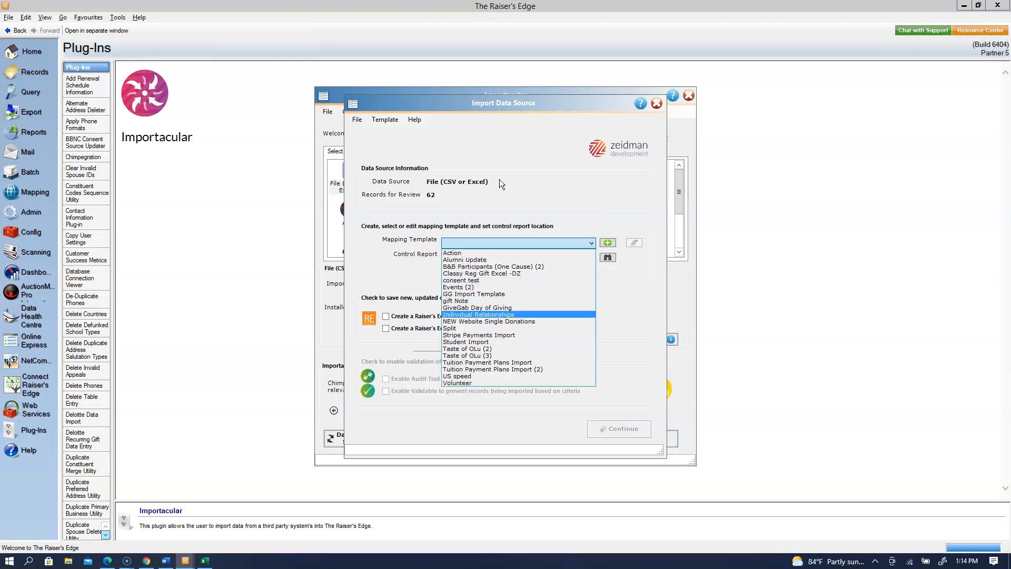
left_click(532, 152)
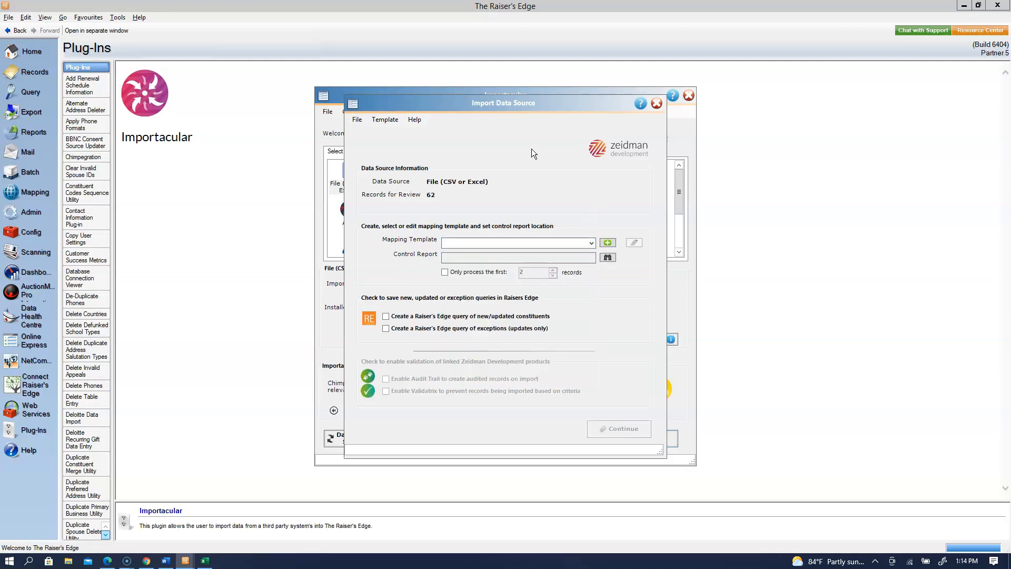
left_click(386, 122)
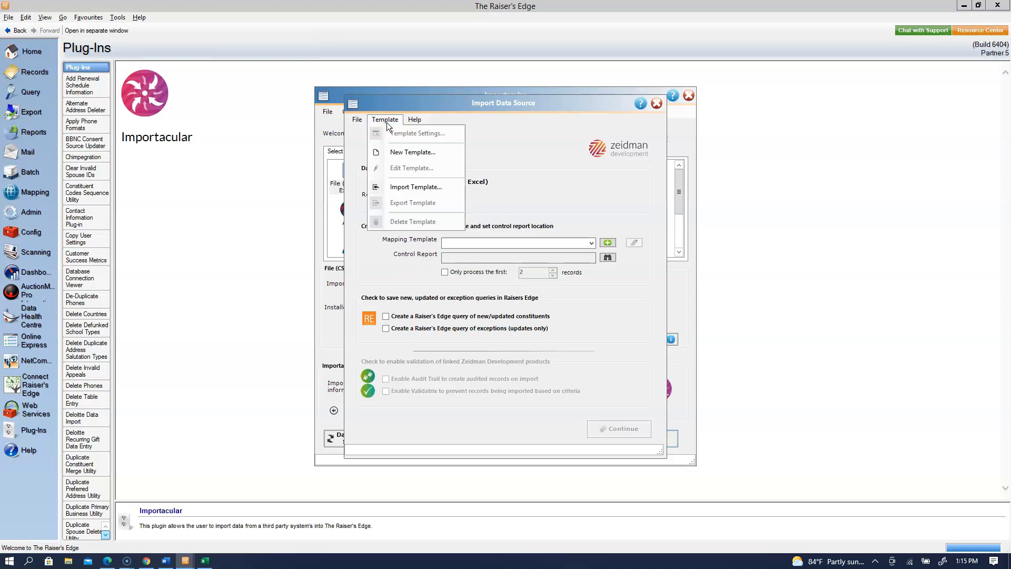
left_click(389, 187)
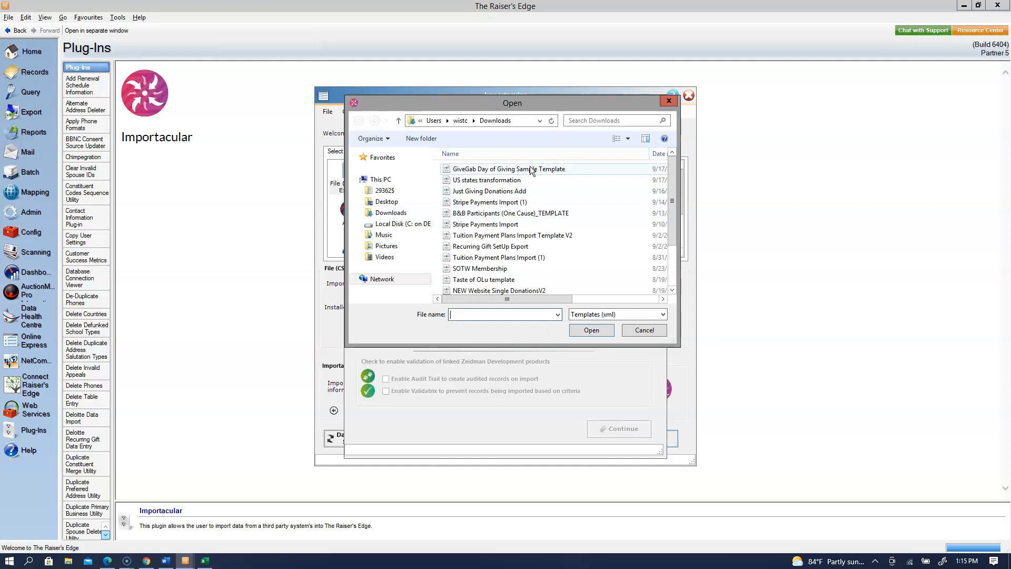
left_click(652, 333)
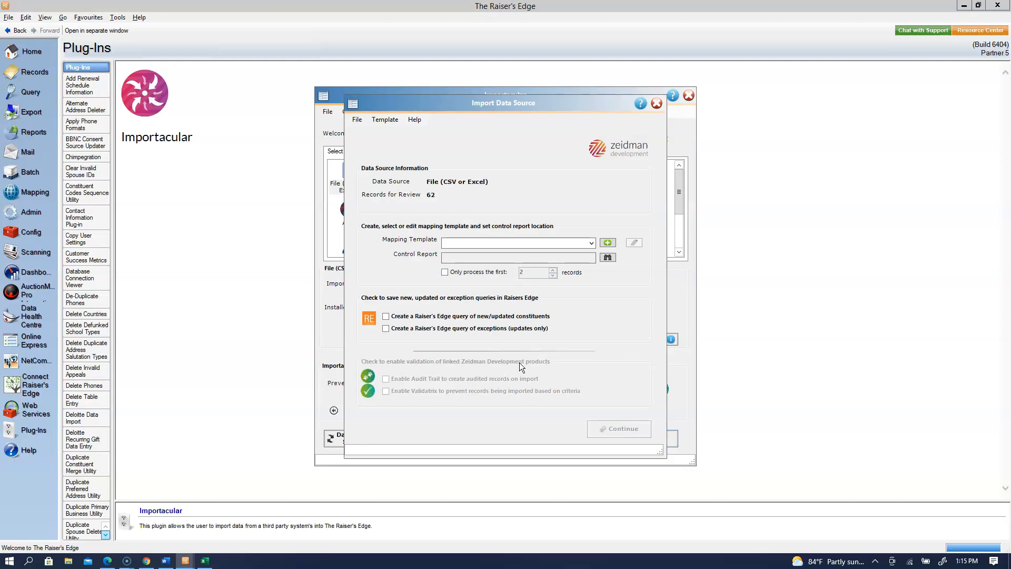
- Choose the GiveGab Day of Giving mapping template and open it for editing
left_click(590, 242)
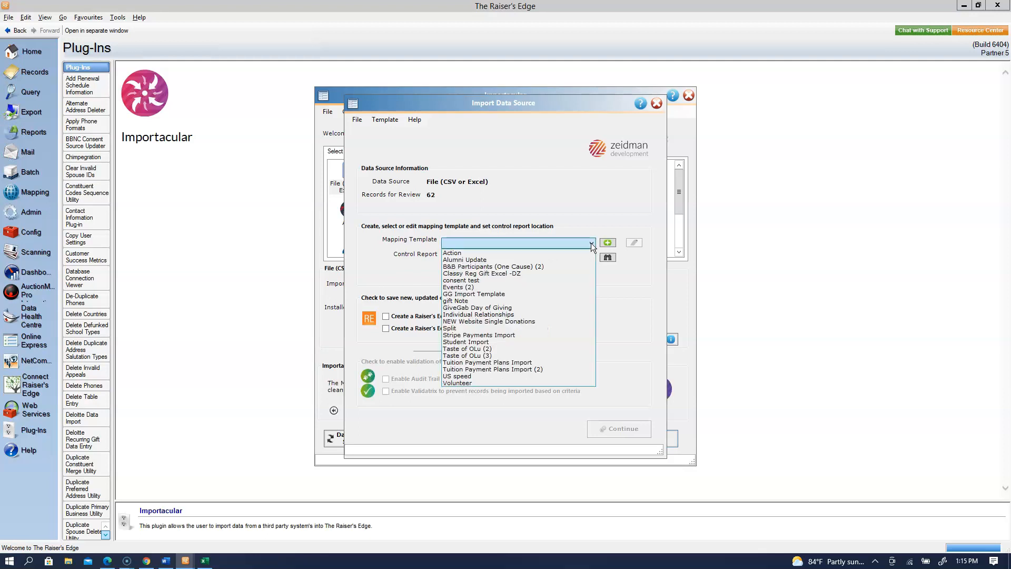
left_click(498, 308)
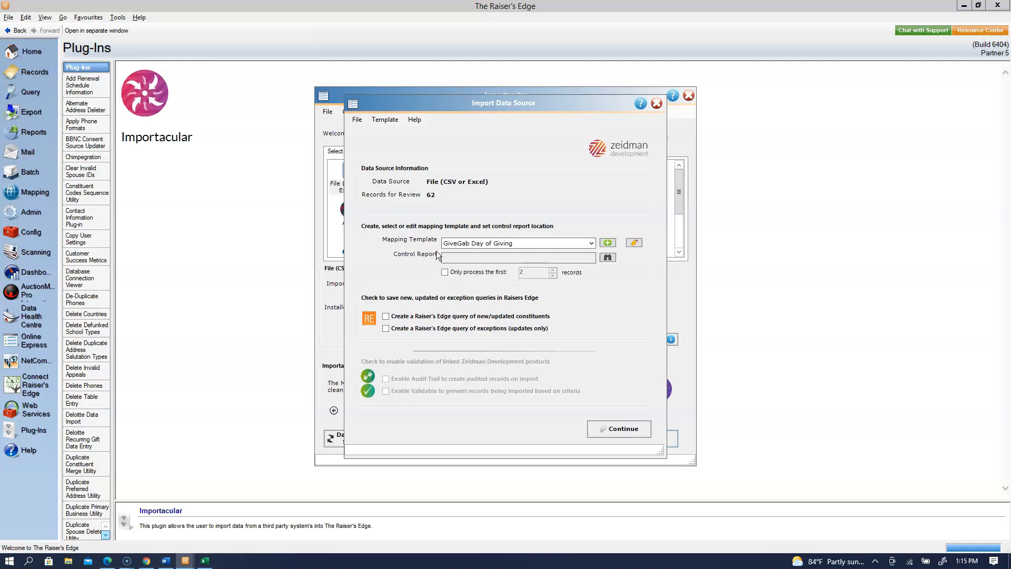
key("Tab")
left_click(635, 242)
left_click(634, 243)
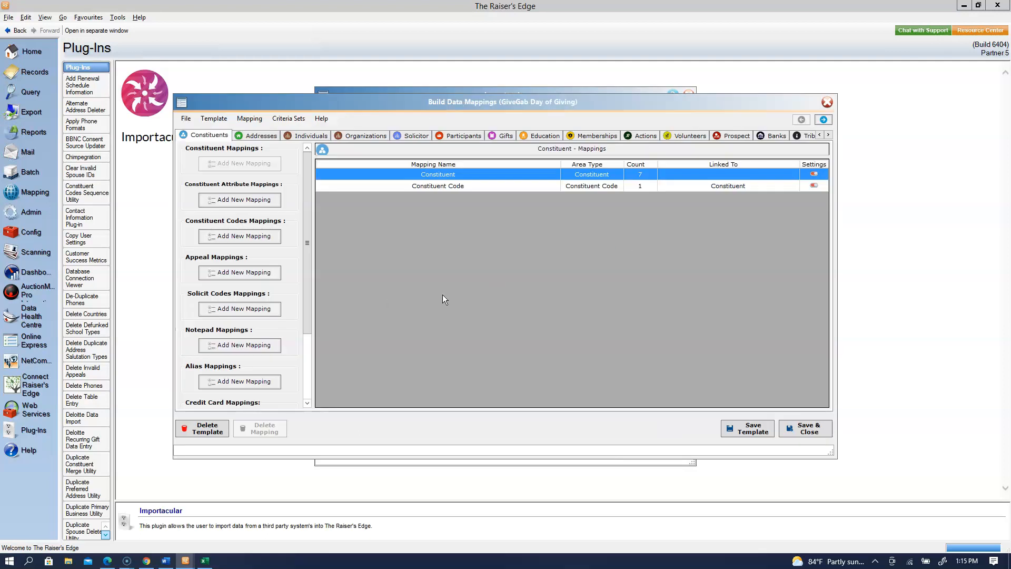
- In the Constituent mapping, exclude existing constituent records from First Name updates and save the field settings
left_click(447, 174)
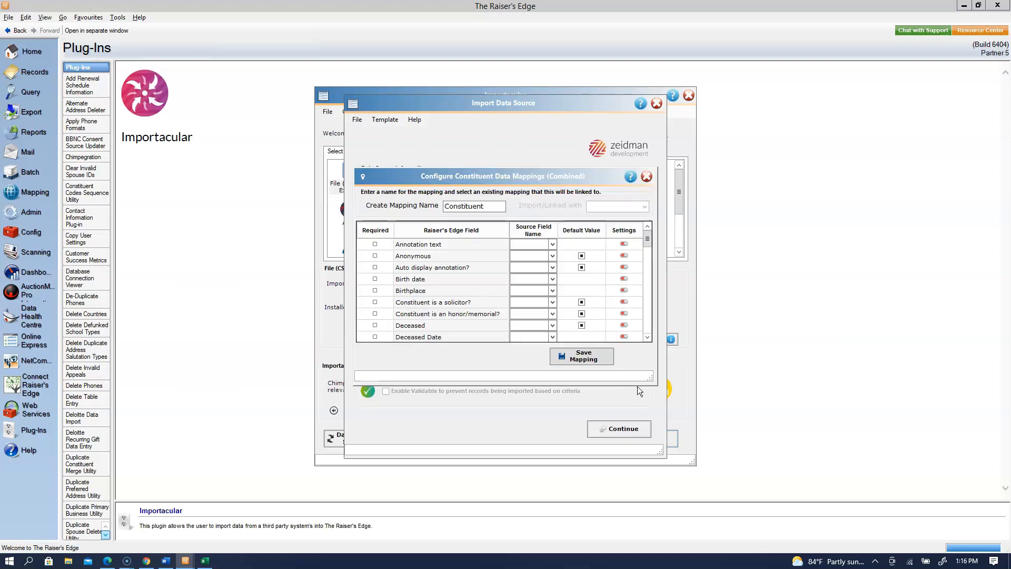
left_click_drag(651, 381, 802, 500)
left_click_drag(718, 172, 613, 79)
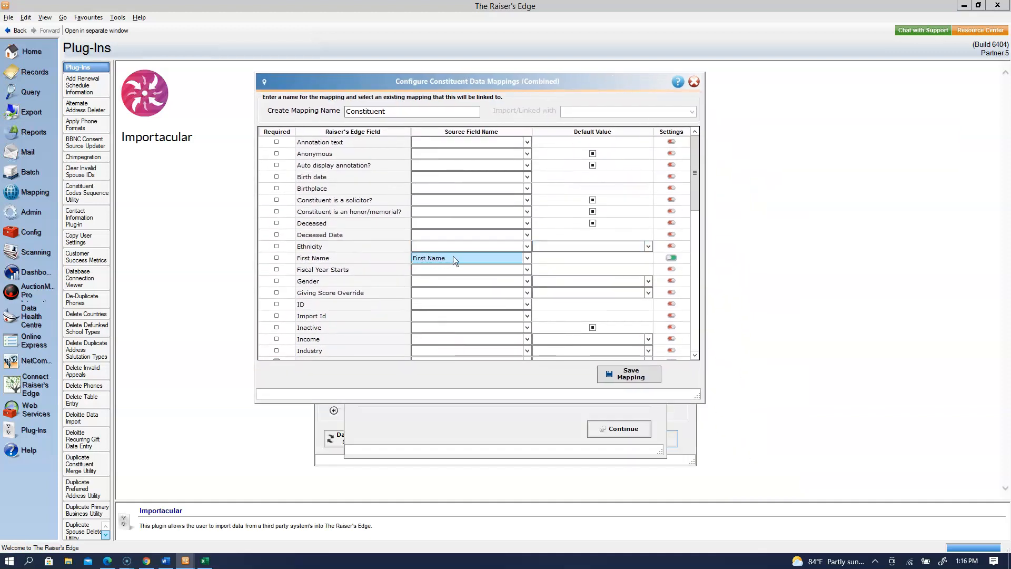
left_click(671, 258)
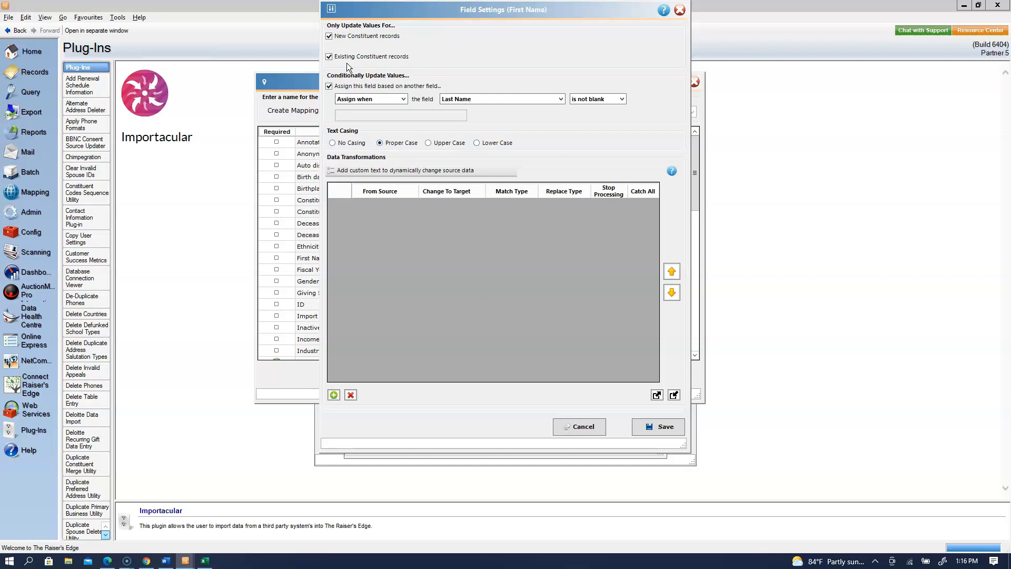
left_click(330, 56)
left_click(648, 427)
- Review the update rules and data transformations for the Key Indicator and Last Name fields, saving each field's settings
left_click_drag(698, 204, 691, 229)
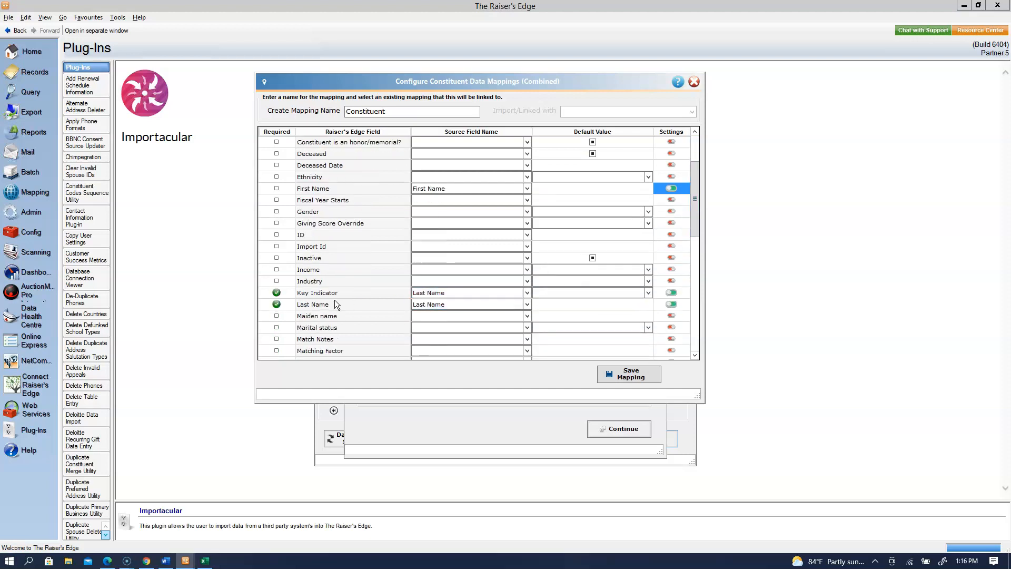
left_click(670, 293)
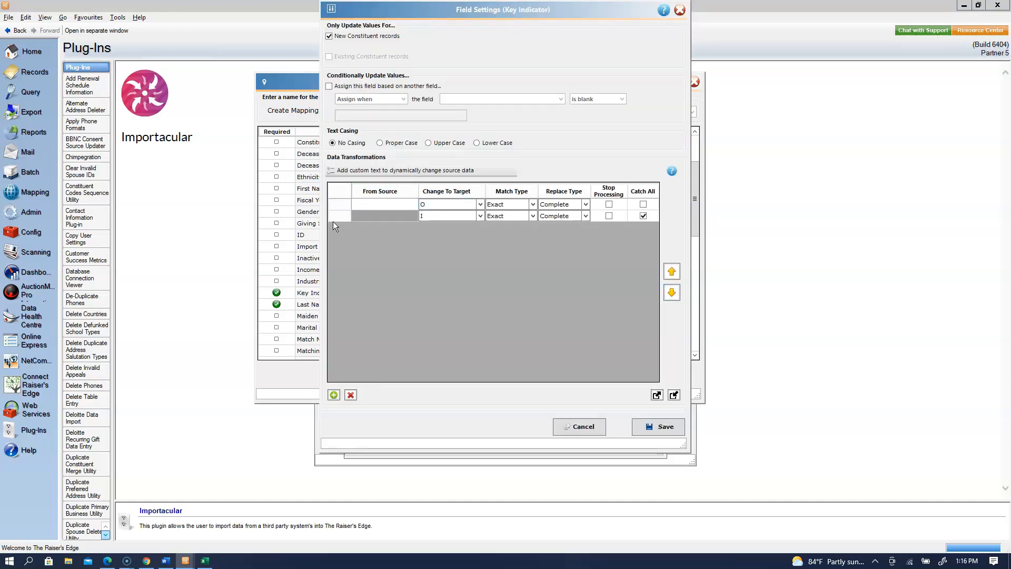
left_click(661, 426)
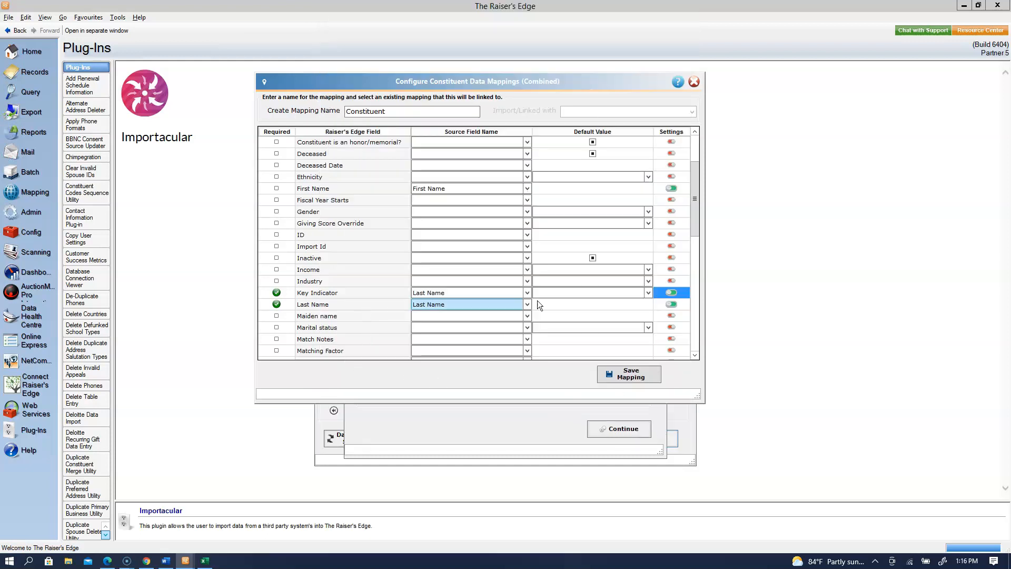
left_click(671, 304)
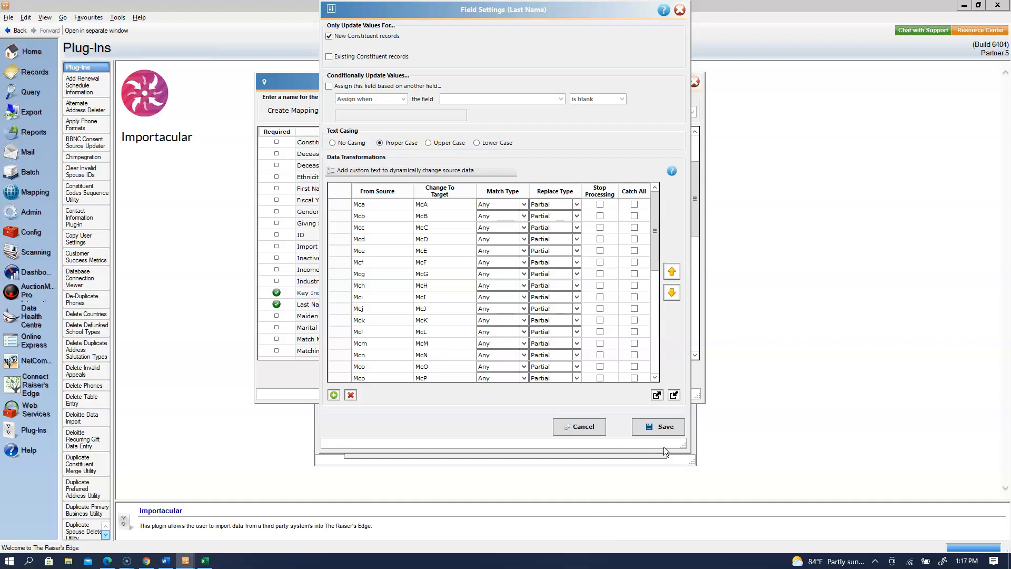
left_click(658, 427)
- Review the Org Name field's conditional assignment and text casing, and save its settings
left_click_drag(693, 232, 687, 285)
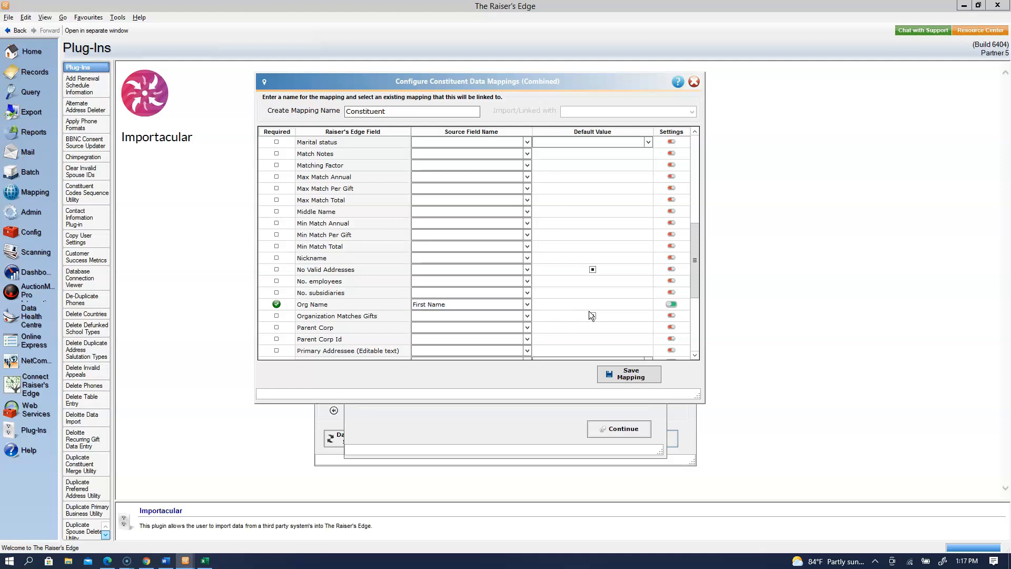
left_click(669, 304)
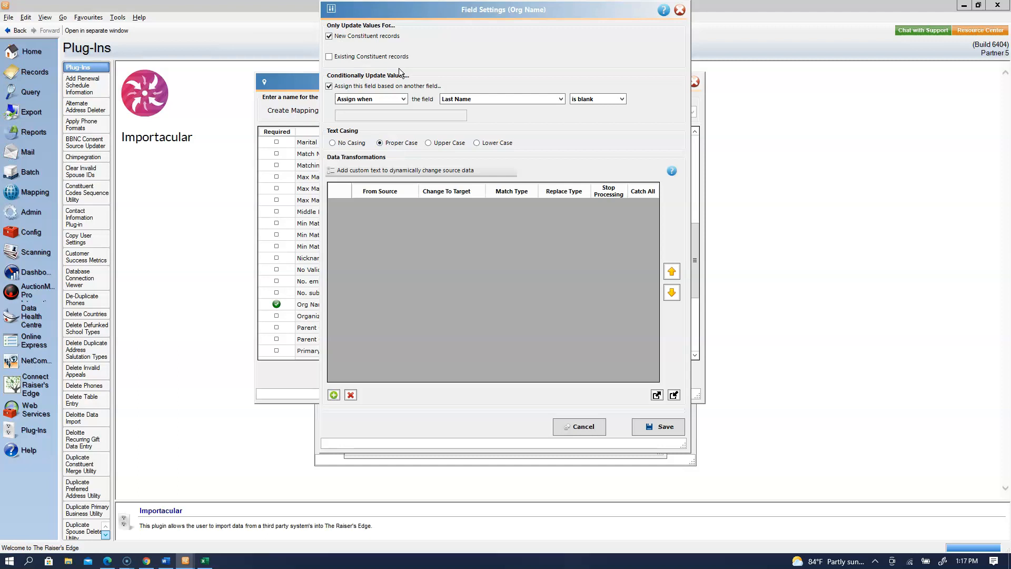
left_click(664, 426)
- Check the default template choices for the primary addressee and save the Constituent mapping
left_click_drag(692, 292, 692, 333)
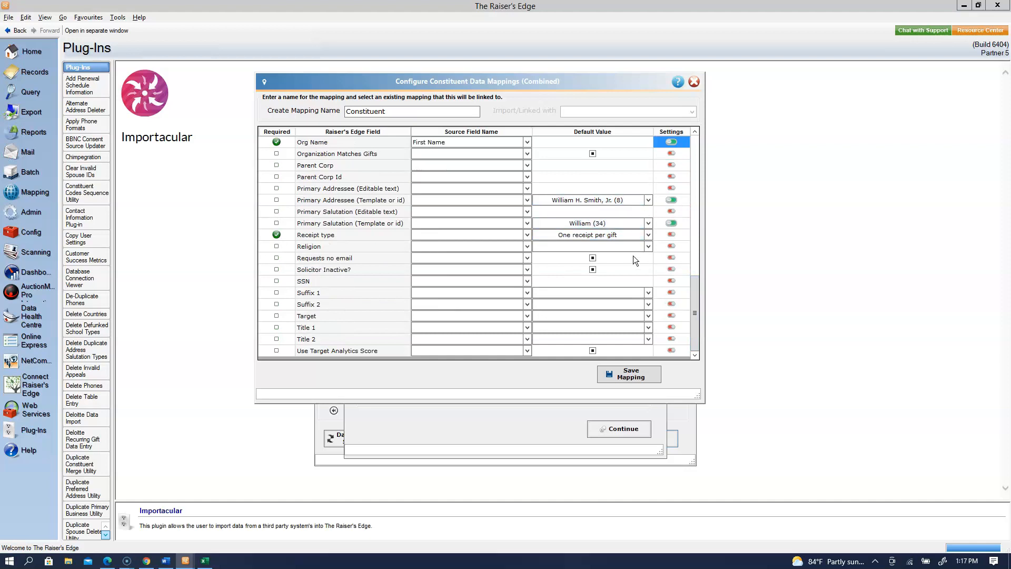
left_click_drag(703, 400, 741, 436)
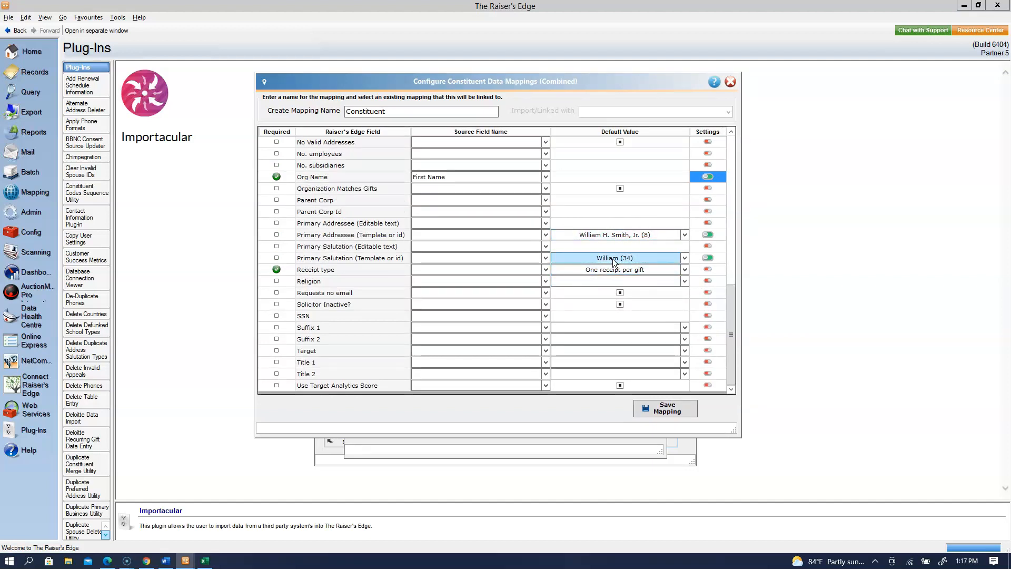
left_click(683, 235)
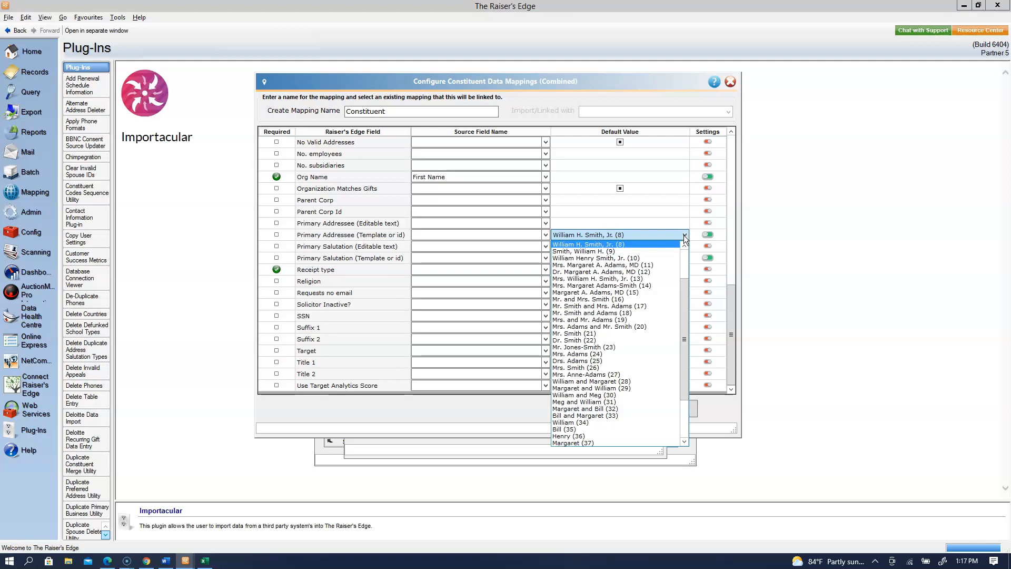
left_click(683, 235)
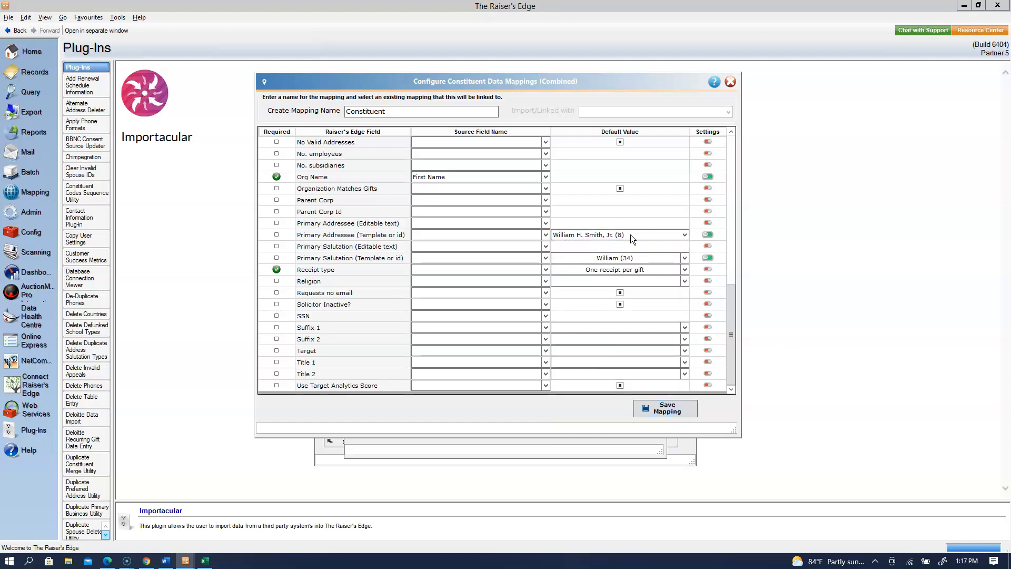
left_click(664, 408)
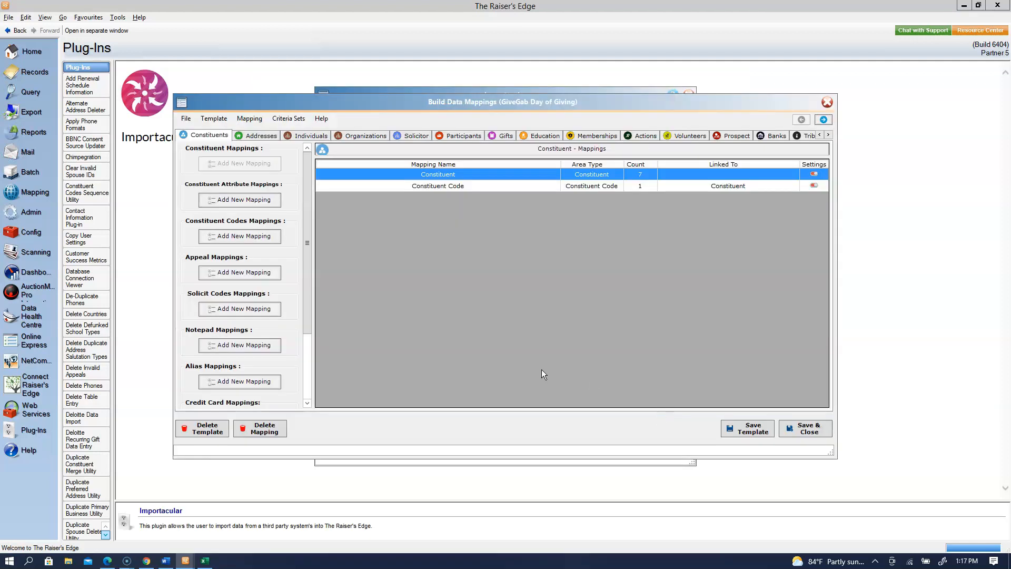
- Review the Constituent Code mapping and restrict adding the code to existing constituents without any other constituent codes
double_click(456, 186)
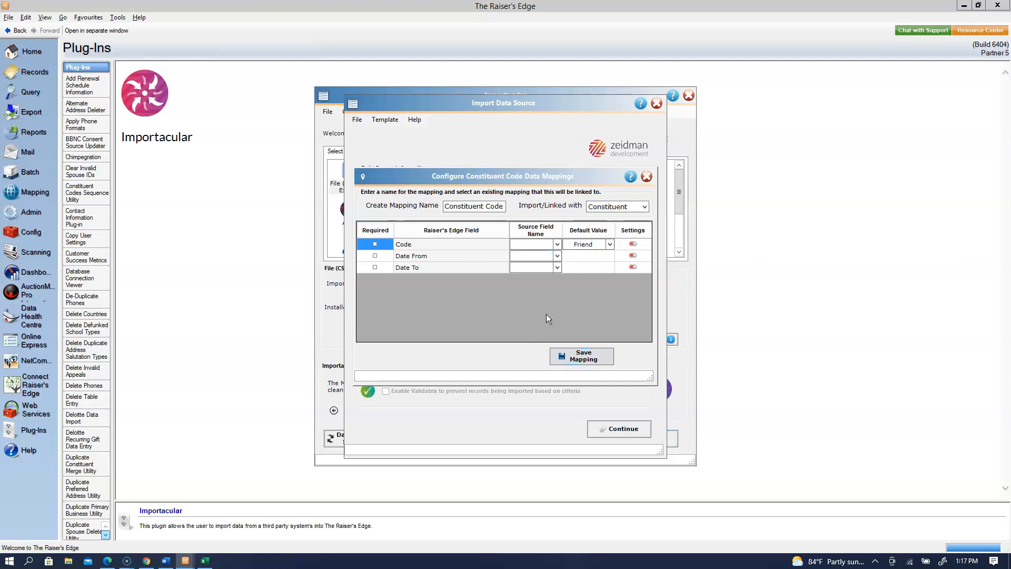
left_click(594, 359)
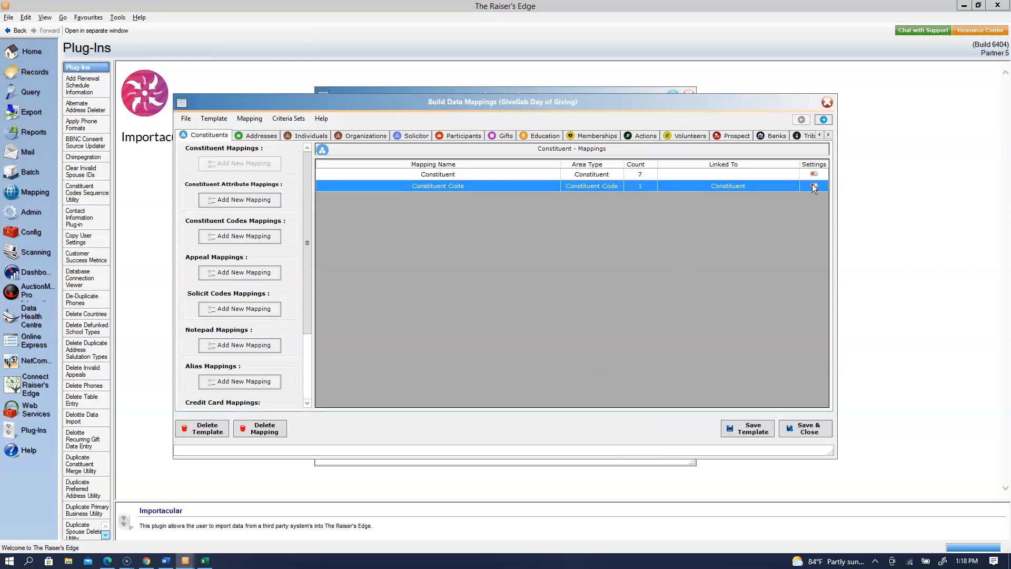
left_click(814, 185)
left_click(814, 186)
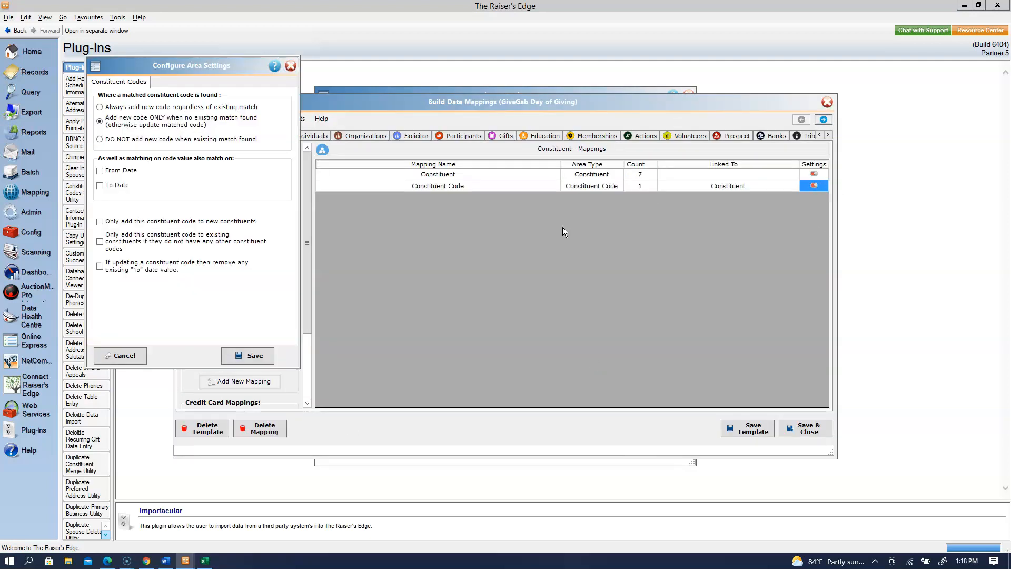
left_click(106, 243)
left_click(245, 357)
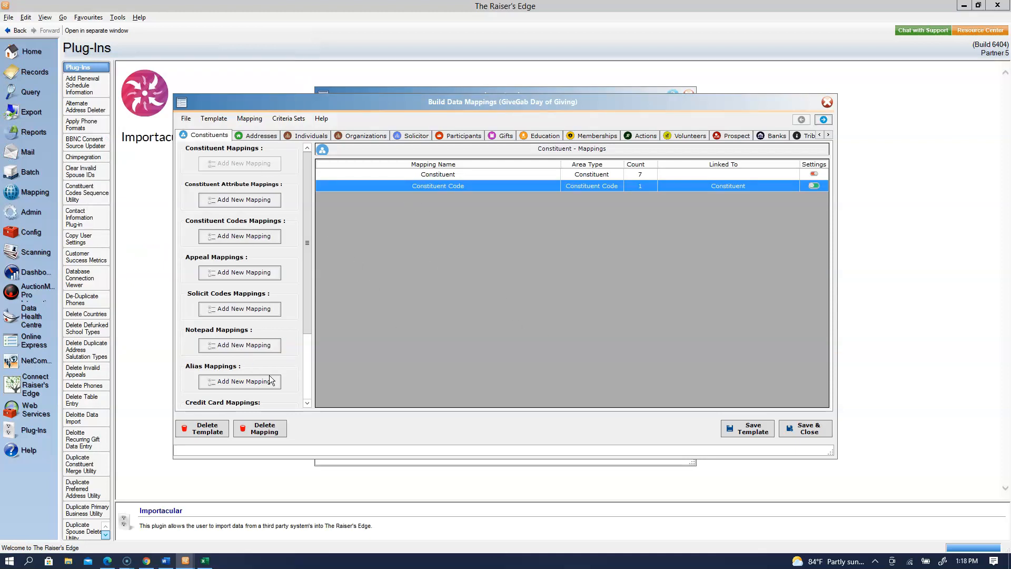
left_click_drag(307, 279, 294, 395)
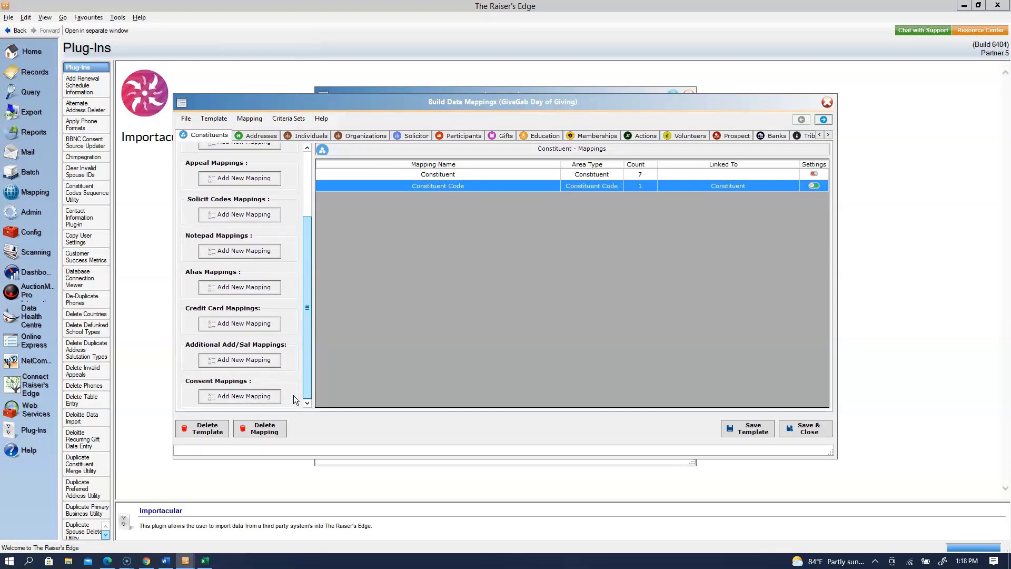
scroll(293, 395, "up", 3)
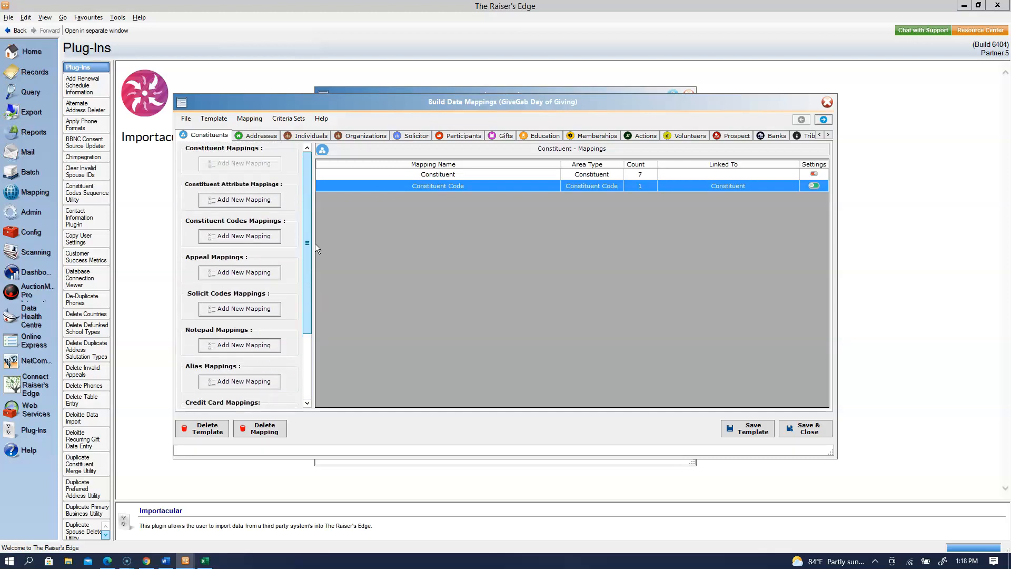
- Add a constituent attribute mapping with Source as the default category and Giving Day as the default description
left_click(221, 202)
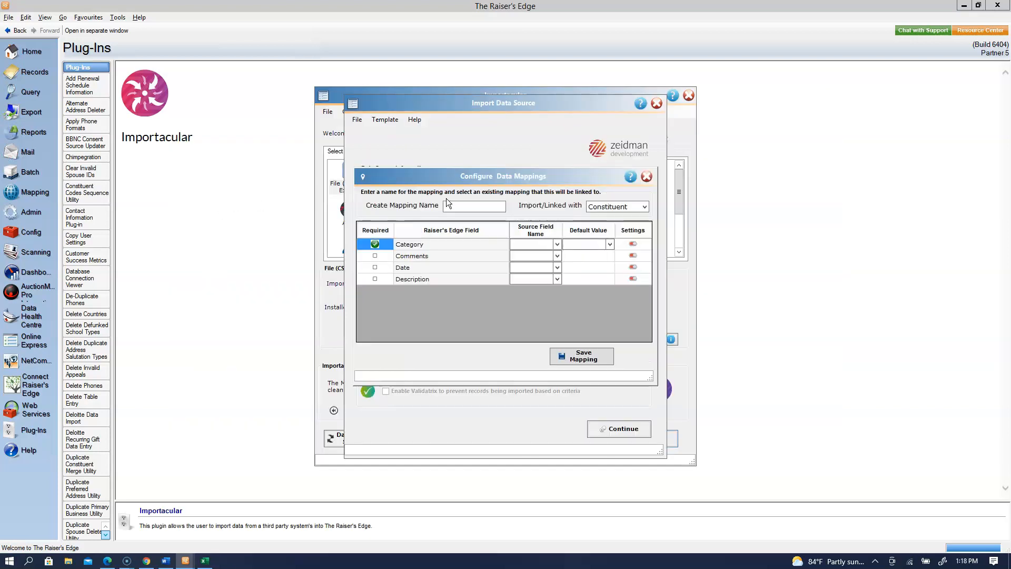
left_click(612, 245)
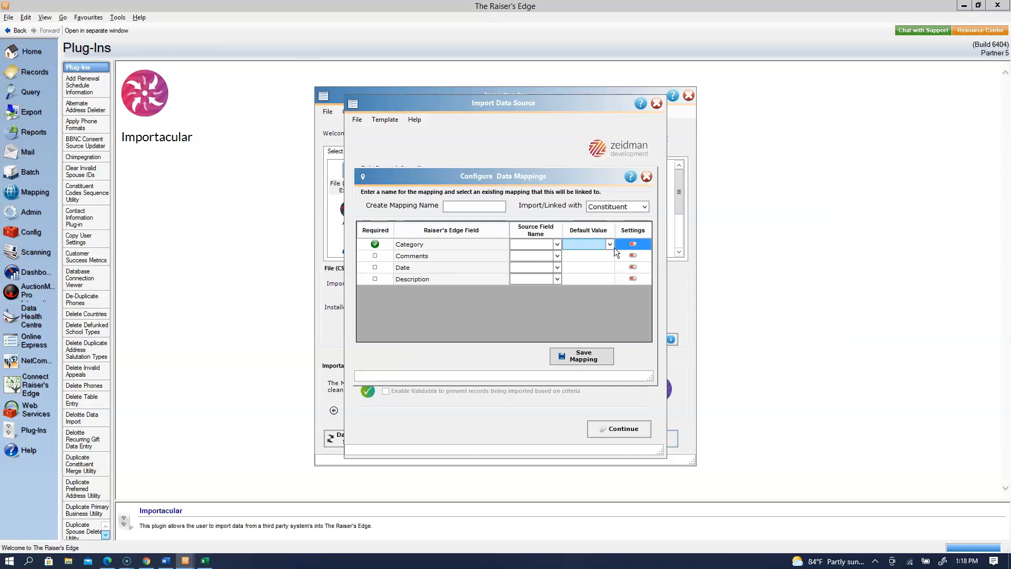
left_click(609, 245)
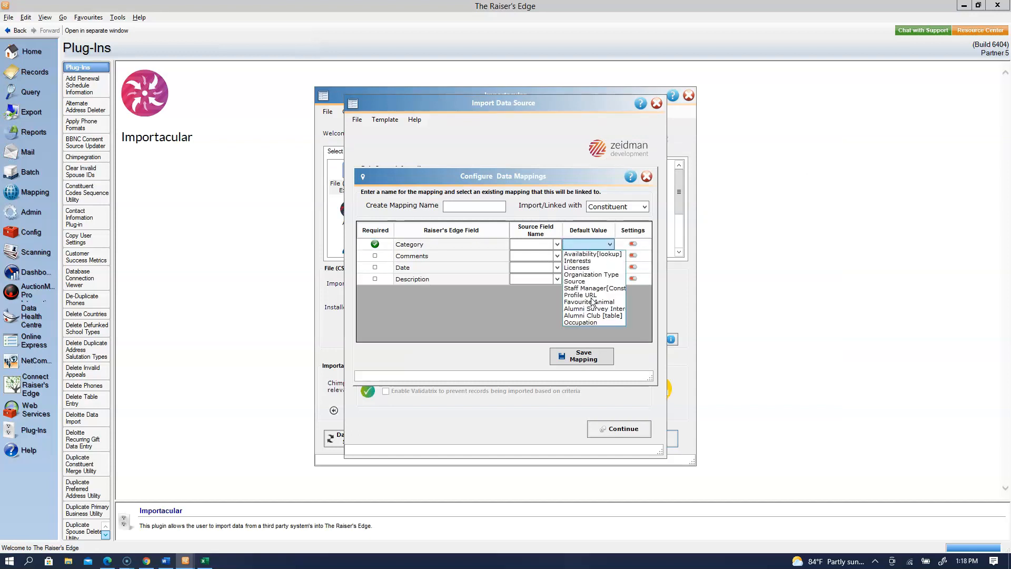
left_click(576, 282)
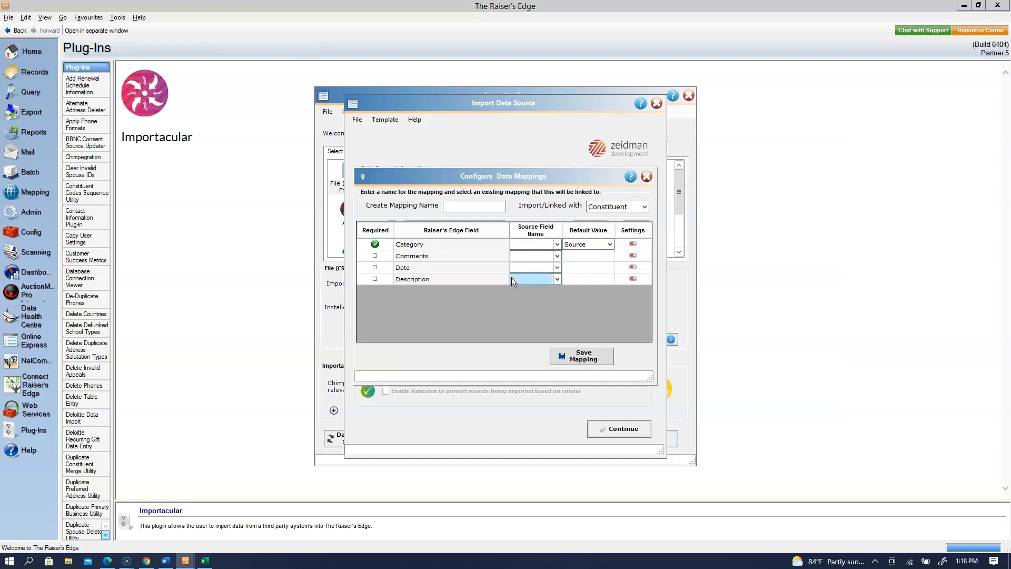
left_click(591, 280)
type("Giving Day")
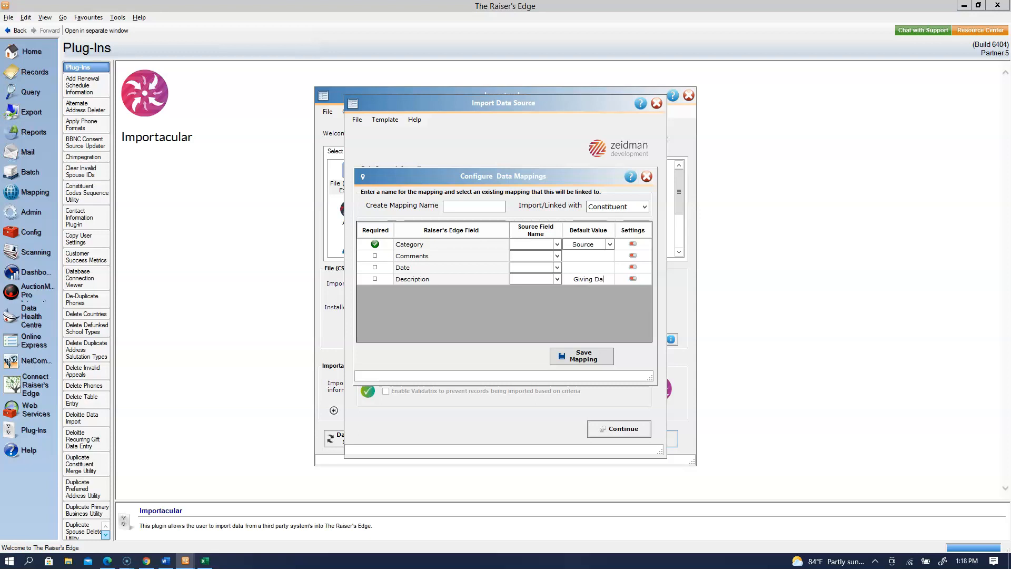
- Name the mapping Attribute, map its Date to the Donation Date (UTC) source field, and save the mapping
left_click(495, 206)
type("Attribuyte")
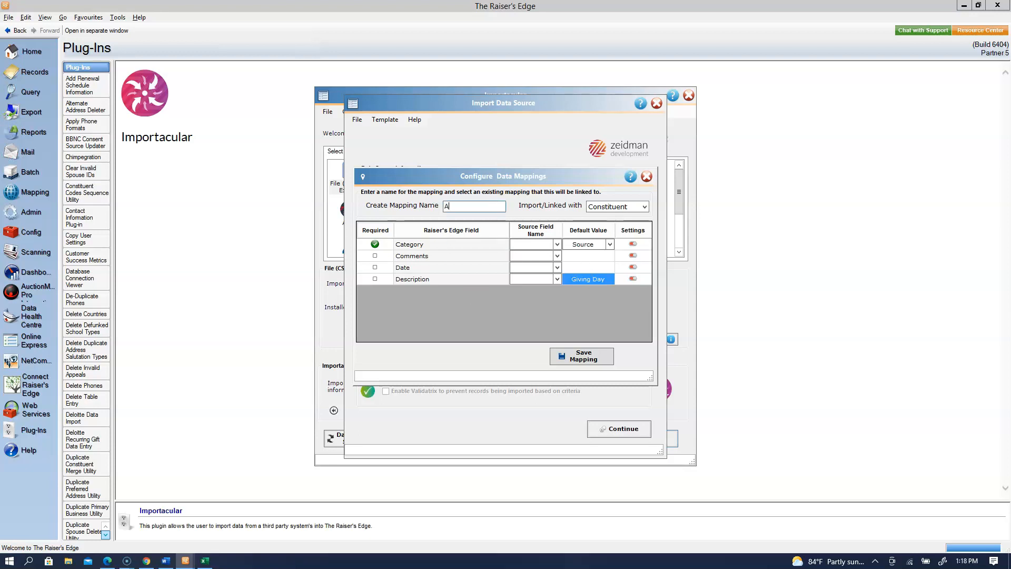
key("BackSpace")
key("BackSpace")
key("BackSpace")
type("ttribute")
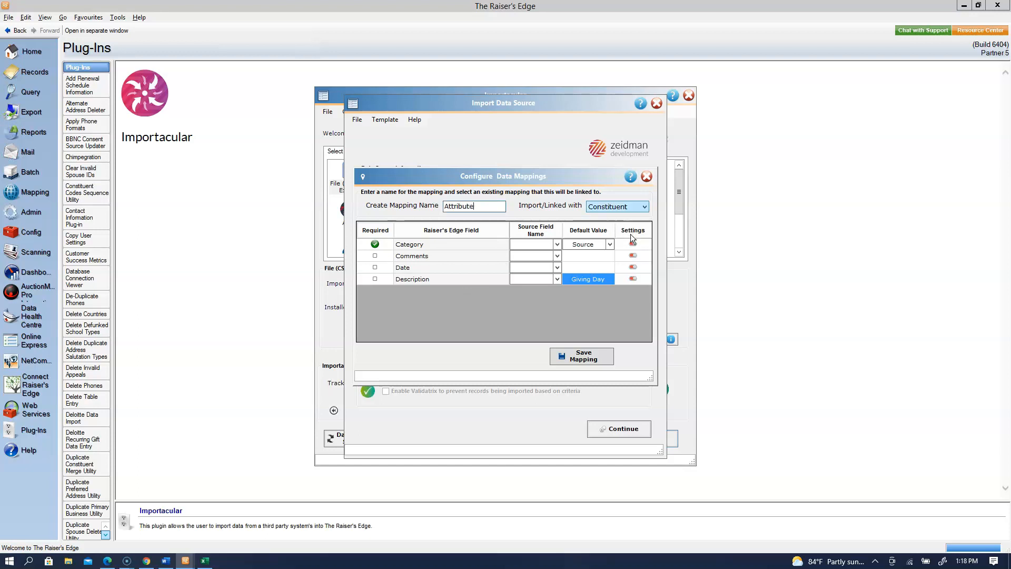
left_click(557, 268)
left_click(556, 269)
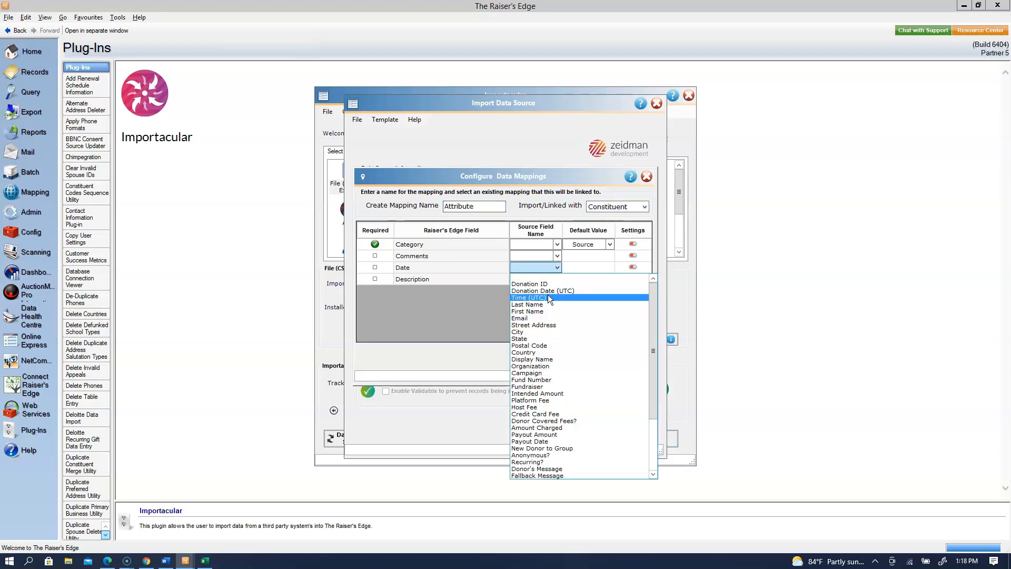
left_click(550, 289)
left_click(591, 358)
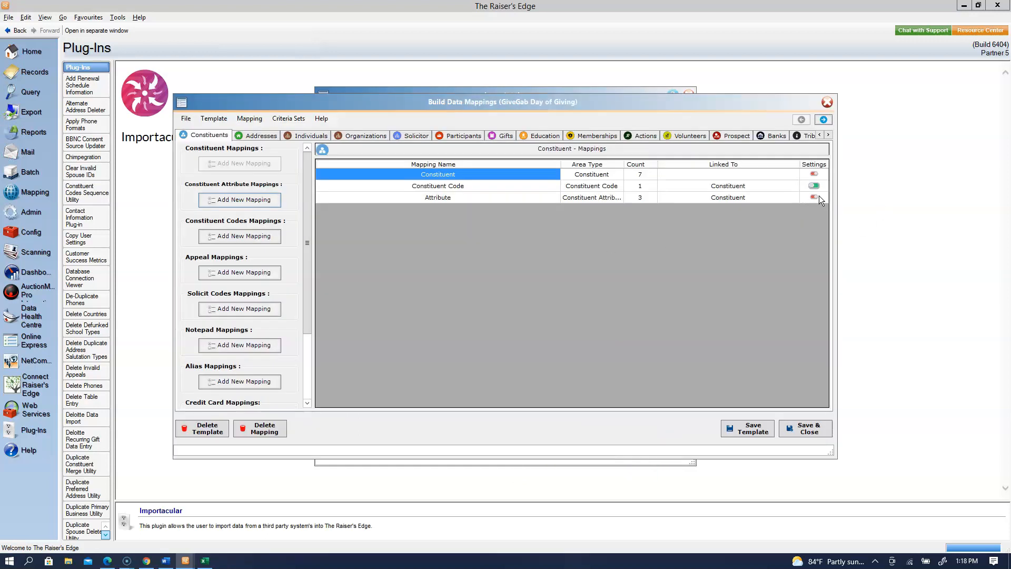
- Try limiting the Attribute mapping to new parent records without adding it when an existing match is found, and discard the settings
left_click(815, 197)
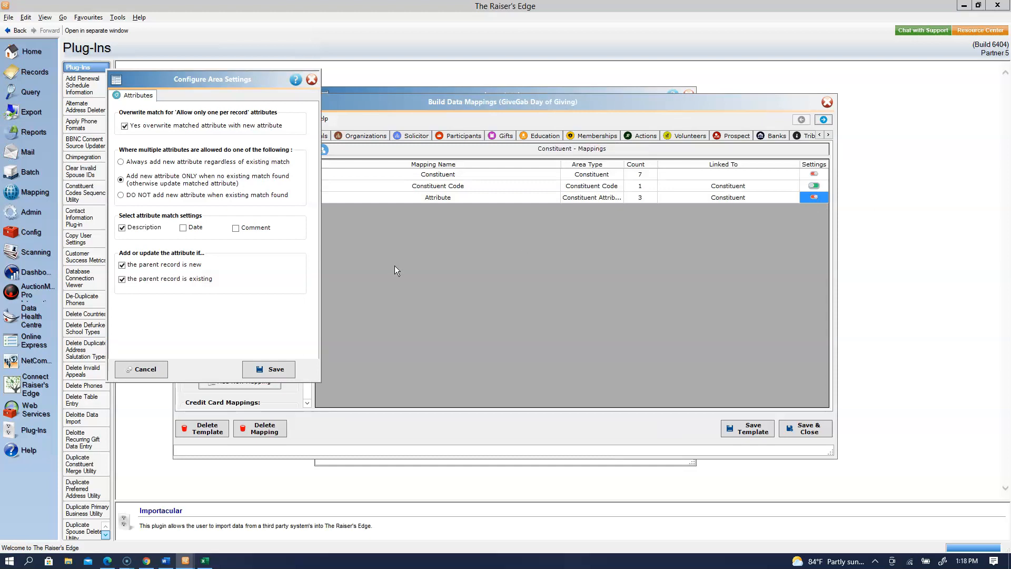
left_click(121, 280)
left_click(122, 196)
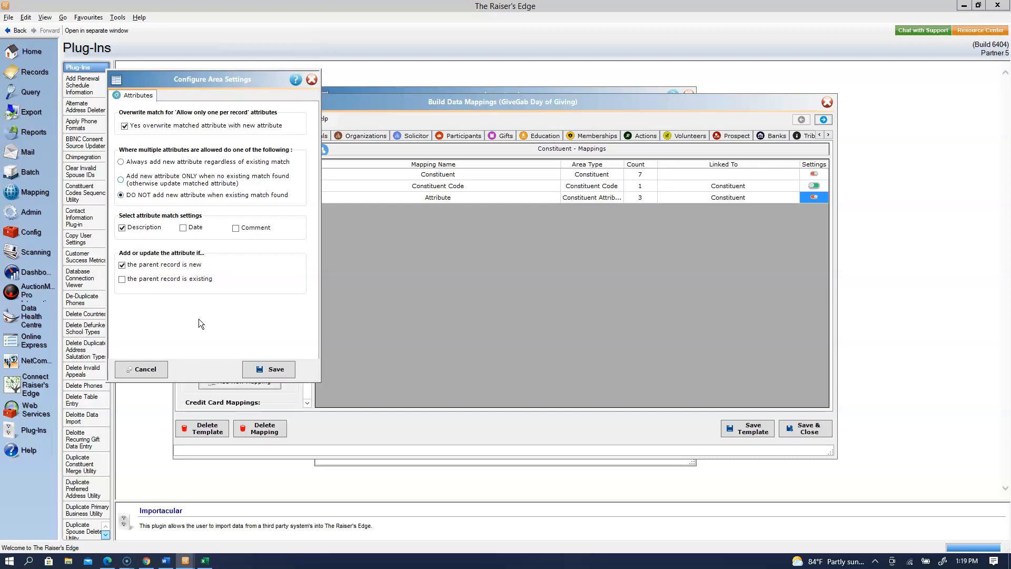
left_click(145, 369)
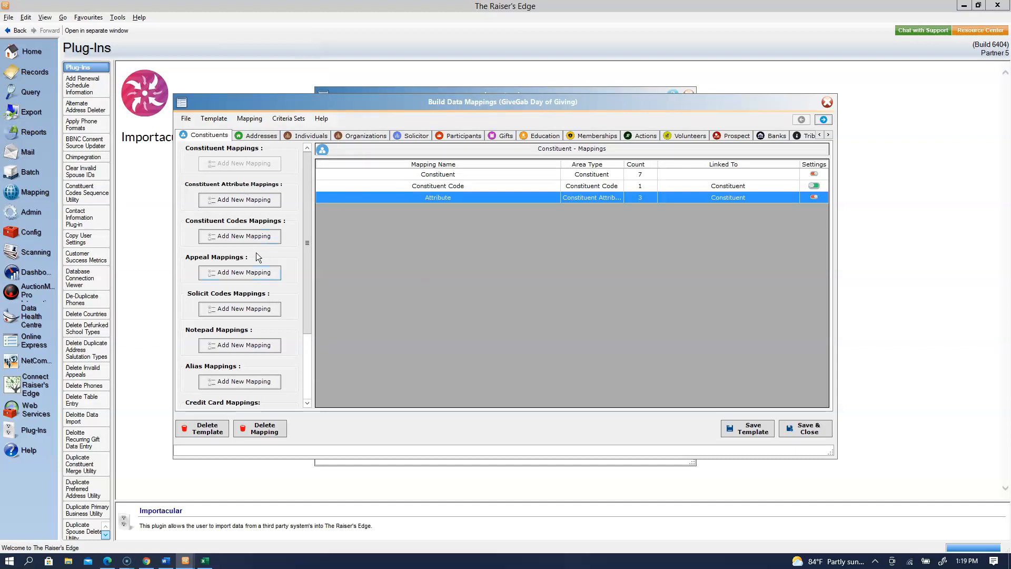
- Review the Address mapping's fields, its Type data transformations and its duplicate address settings, saving the mapping and its area settings
left_click(246, 139)
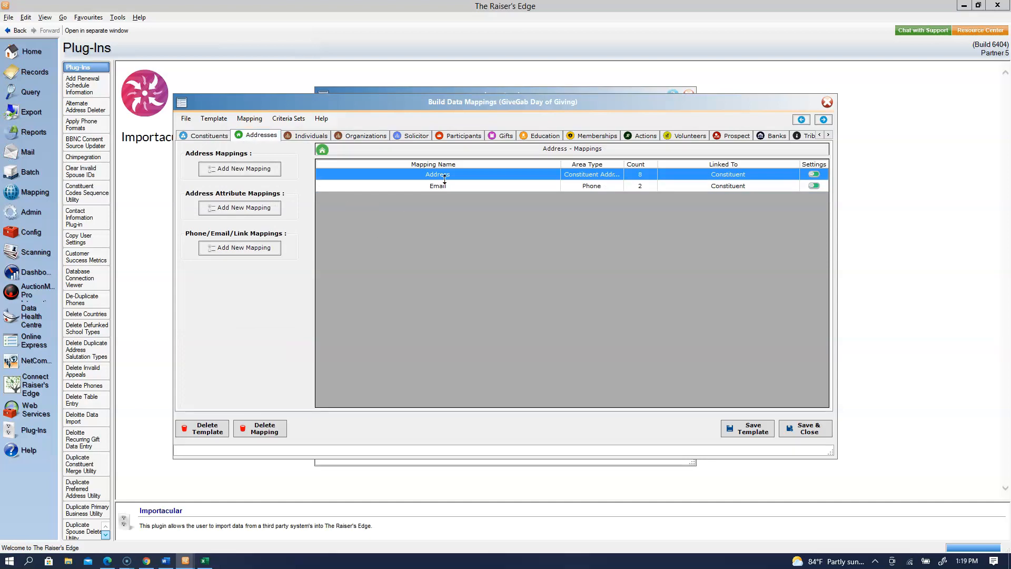
double_click(447, 173)
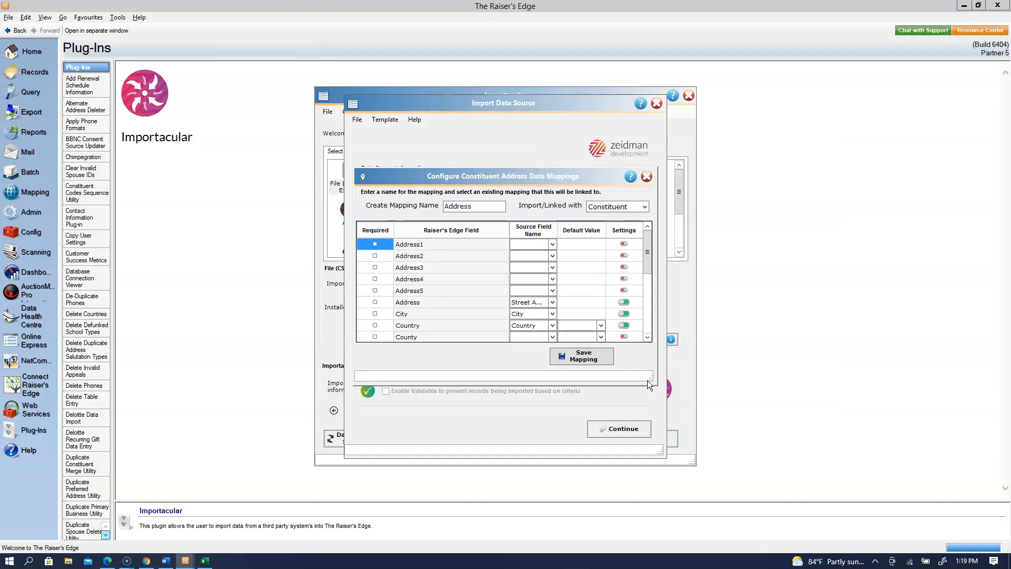
left_click_drag(651, 381, 763, 474)
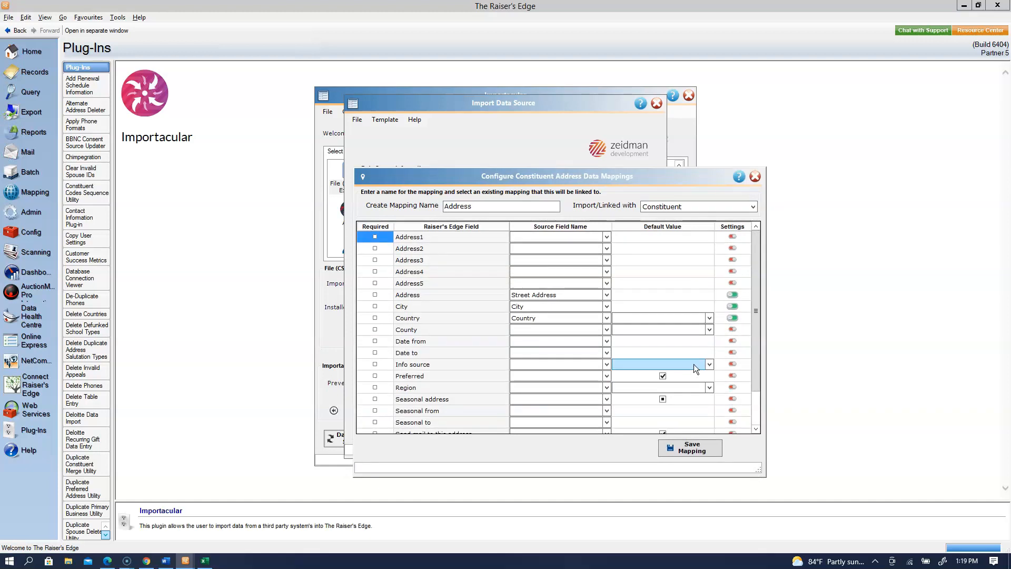
left_click_drag(757, 302, 756, 352)
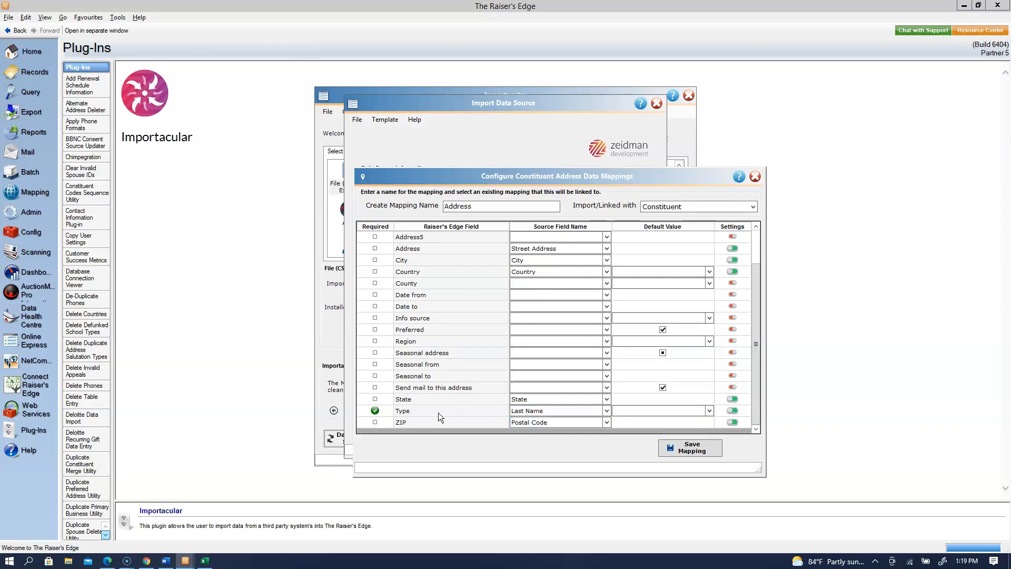
left_click(732, 410)
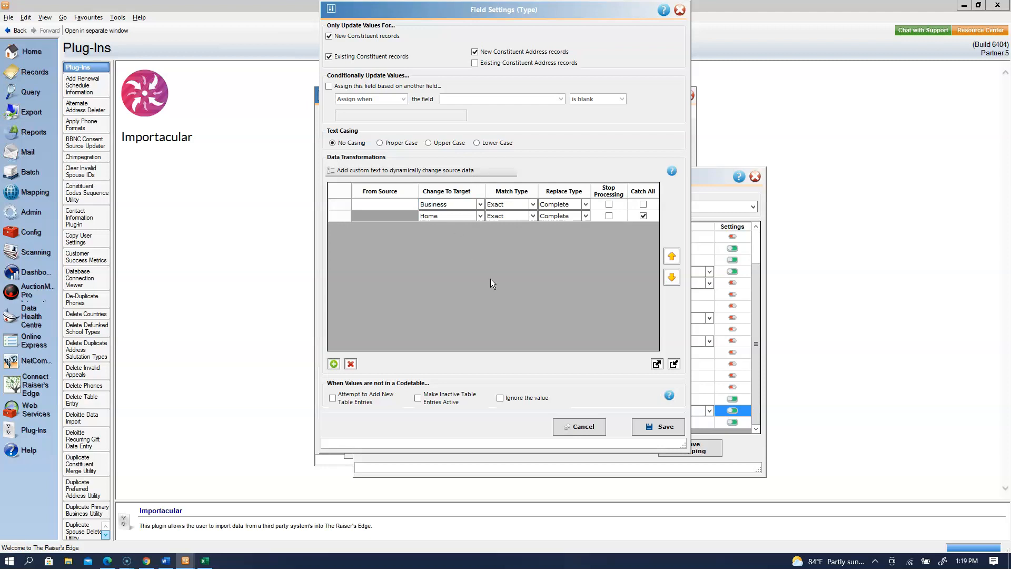
left_click(594, 427)
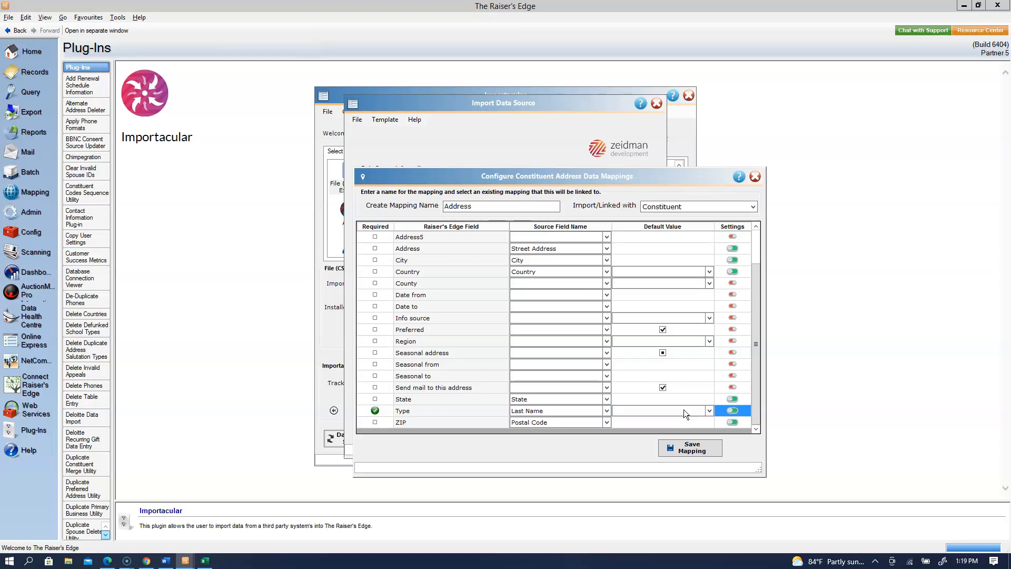
left_click(696, 451)
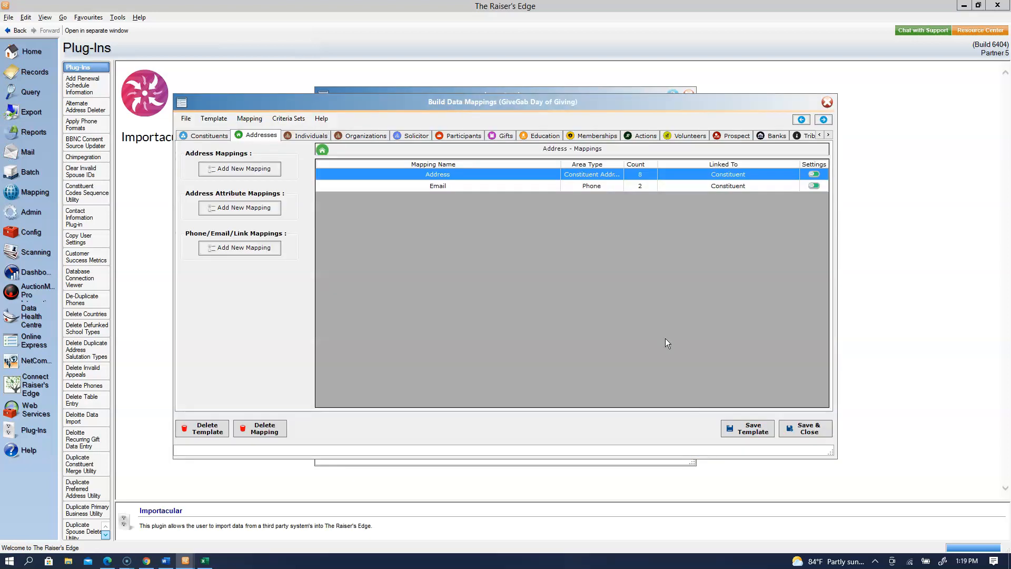
left_click(814, 174)
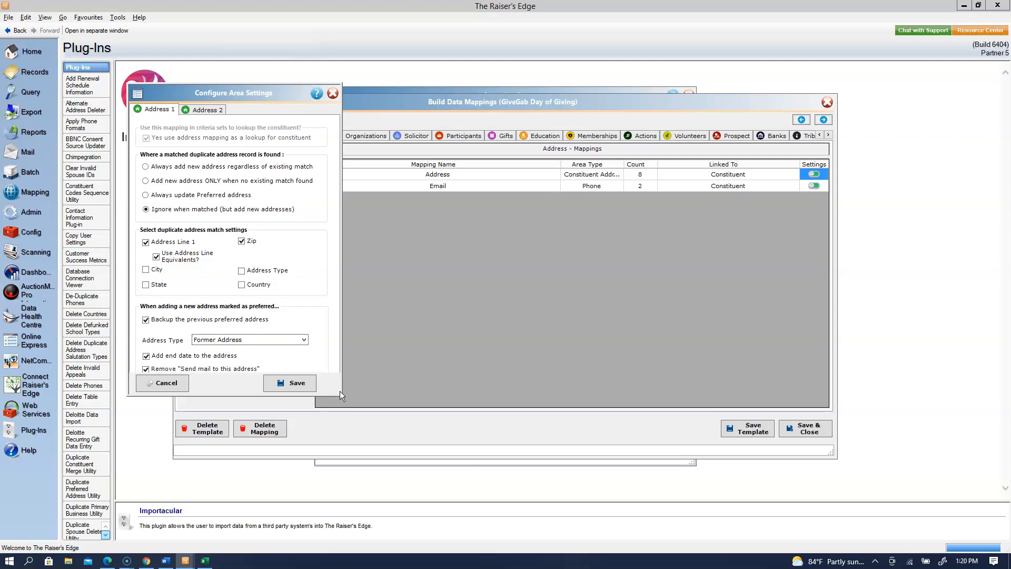
left_click(301, 380)
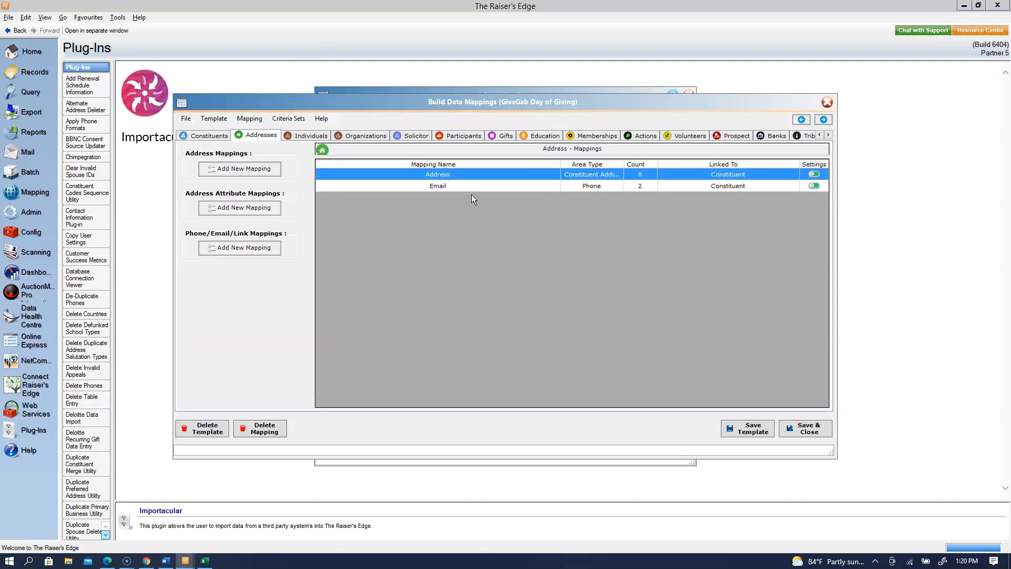
- Review the Email mapping's fields, its match rules and its phone type hierarchy, saving the mapping and its area settings
double_click(459, 188)
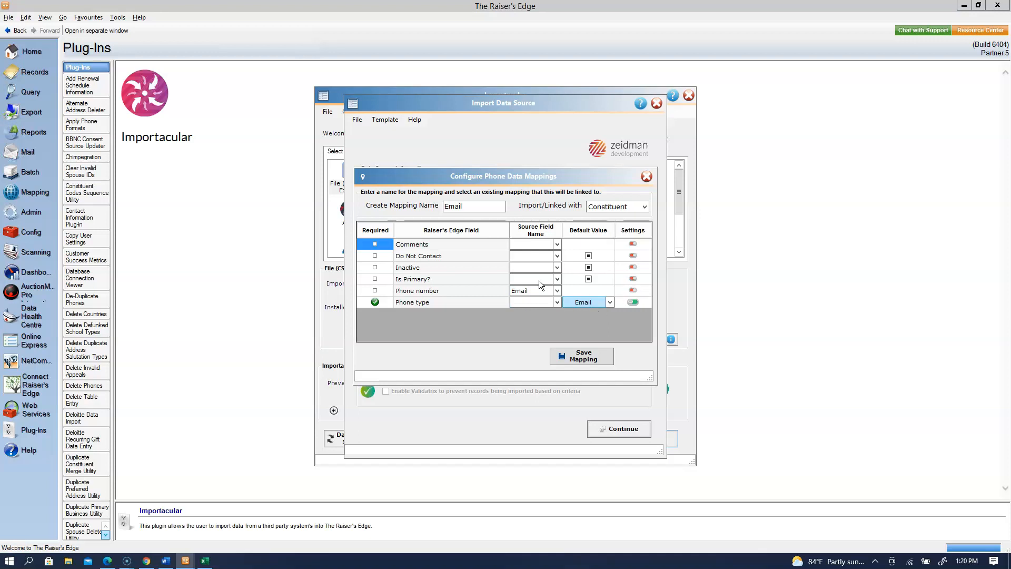
left_click(585, 356)
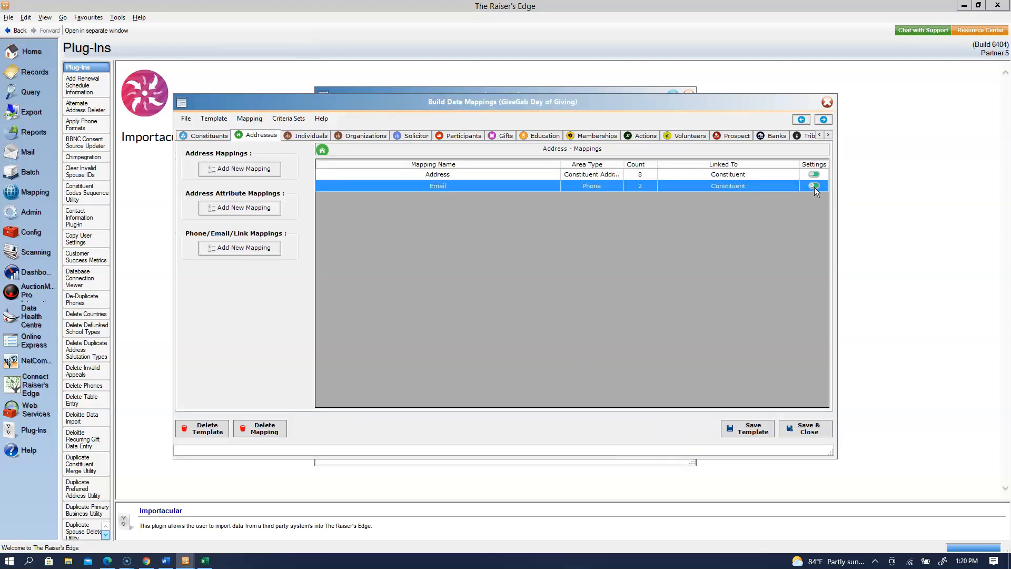
left_click(814, 187)
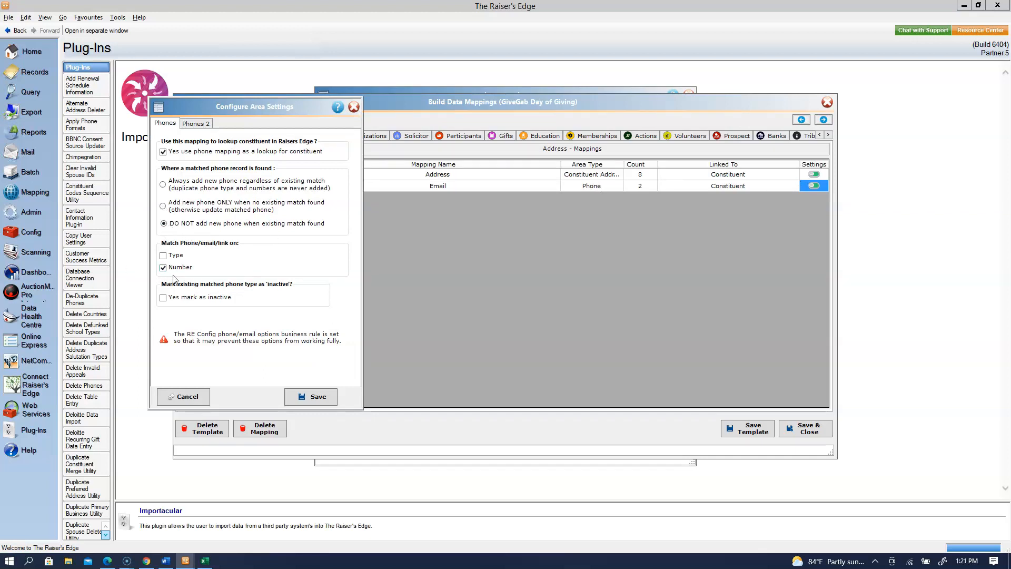
left_click(199, 125)
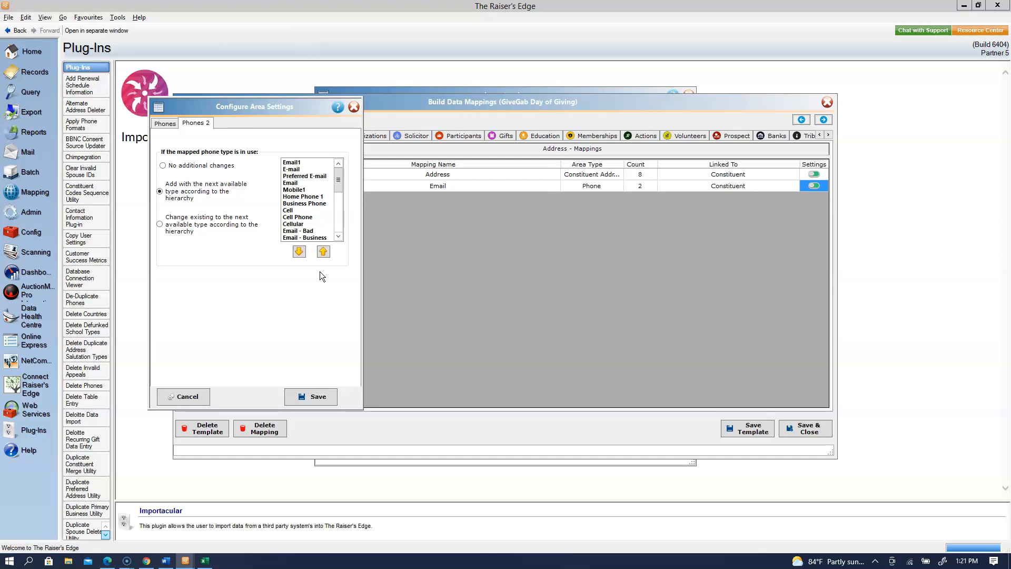
left_click(311, 396)
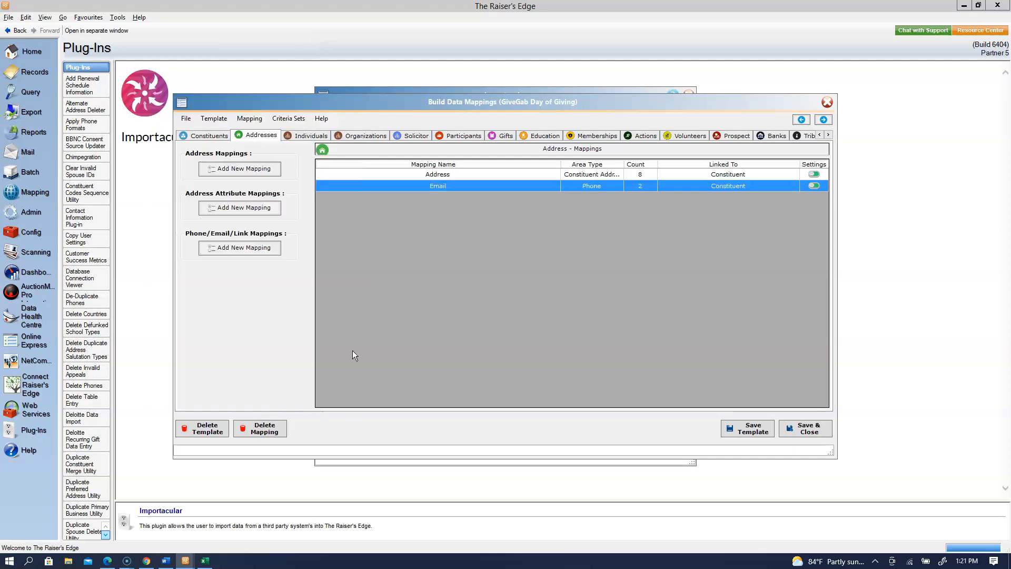
- Show the gift mappings and switch to the giving day report in Excel to examine the Amount Charged column
left_click(506, 135)
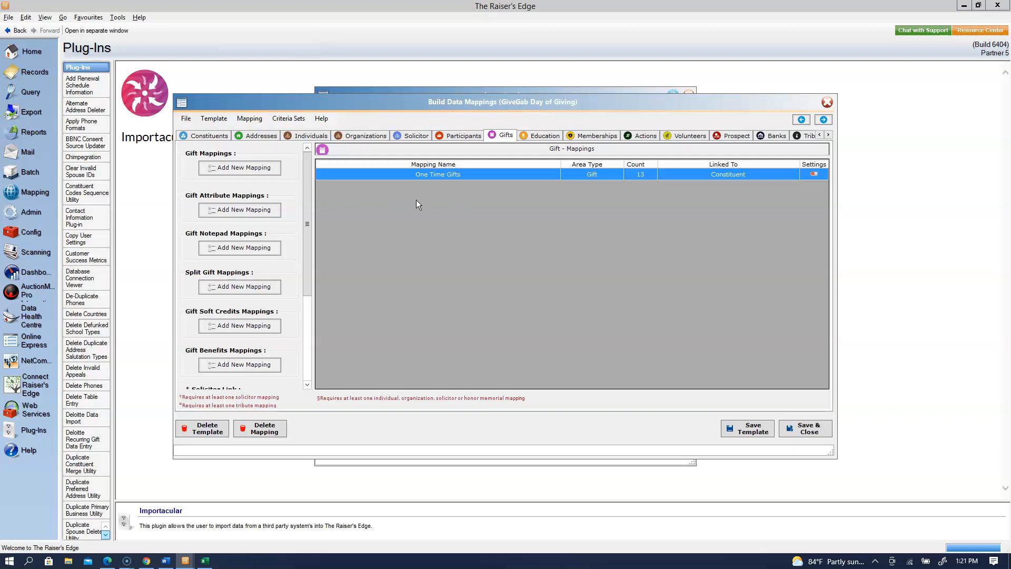
left_click(205, 560)
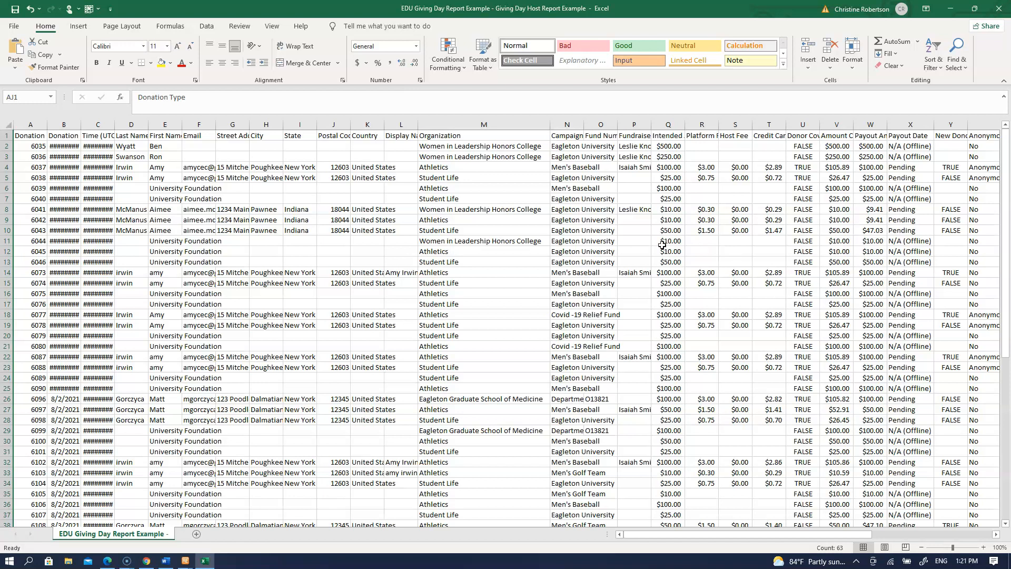
left_click(837, 136)
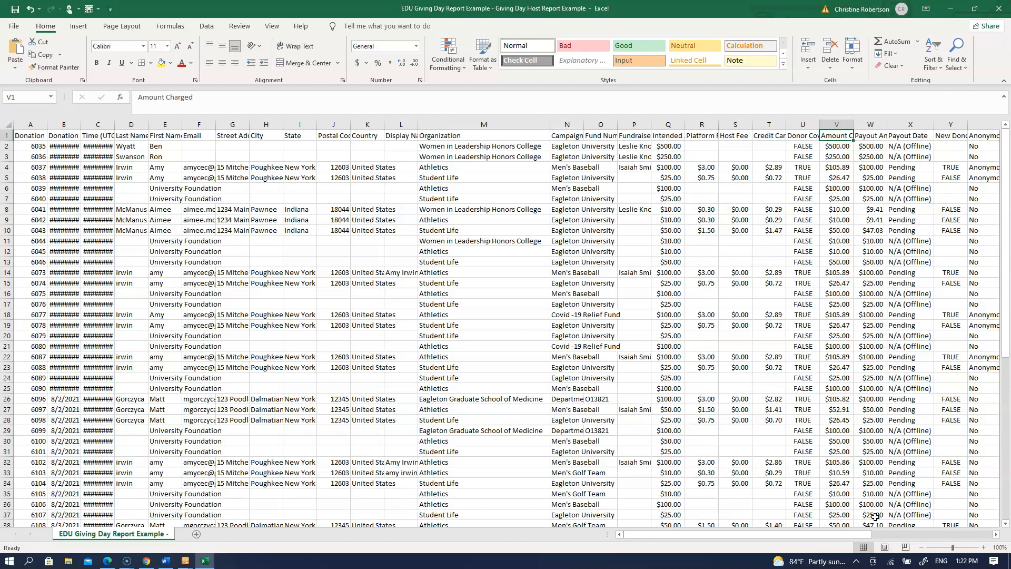
- Return to Importacular, open the One Time Gifts mapping, and review the Anonymous field's data transformations, saving its settings
mouse_move(186, 563)
left_click(304, 513)
double_click(466, 172)
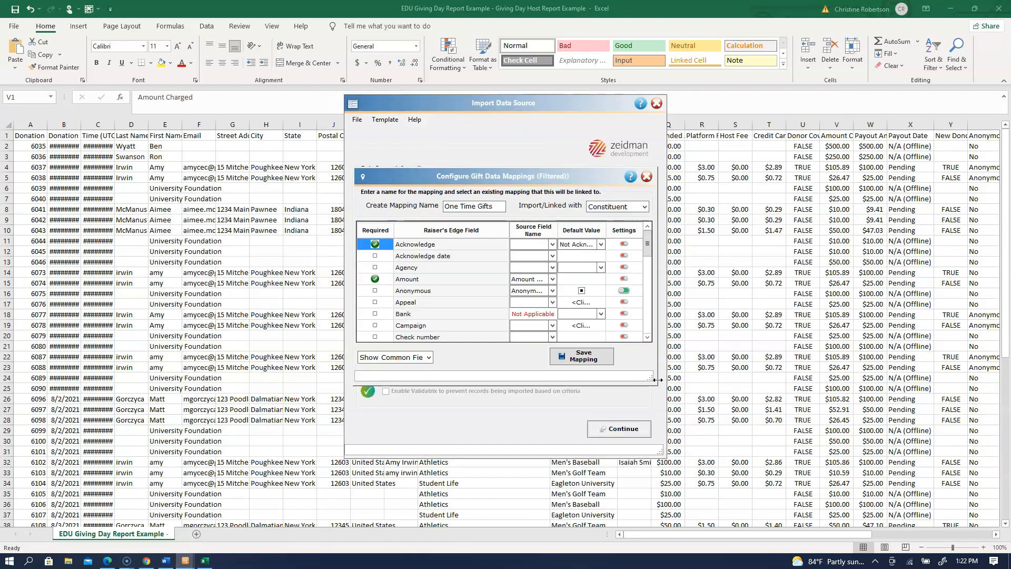
left_click_drag(657, 379, 842, 519)
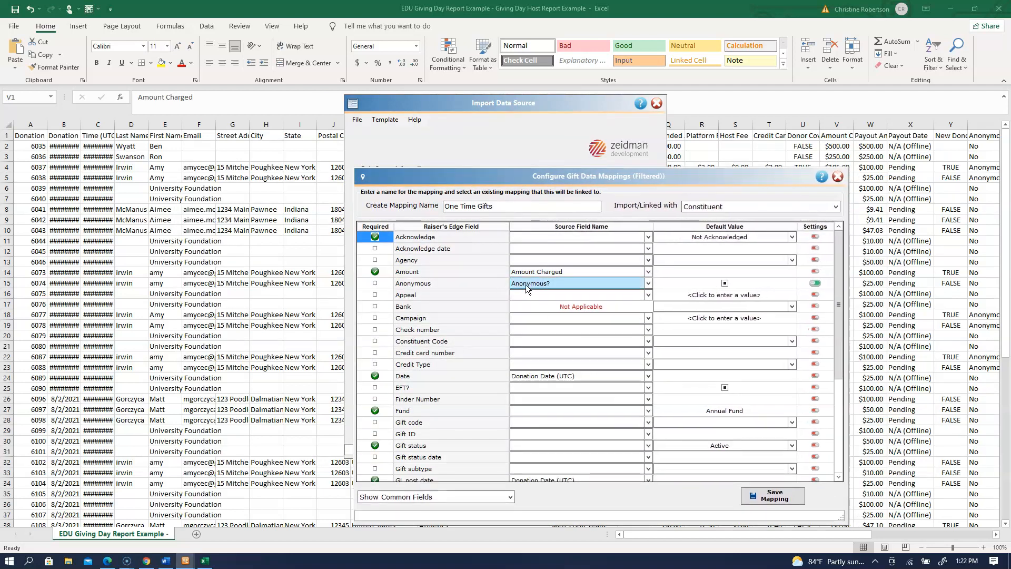
left_click(814, 284)
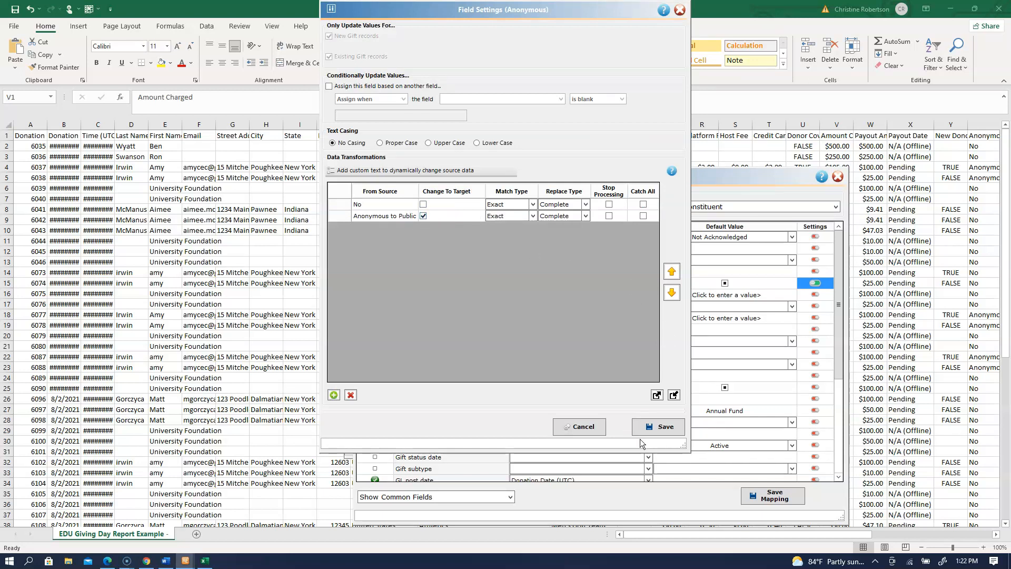
left_click(657, 427)
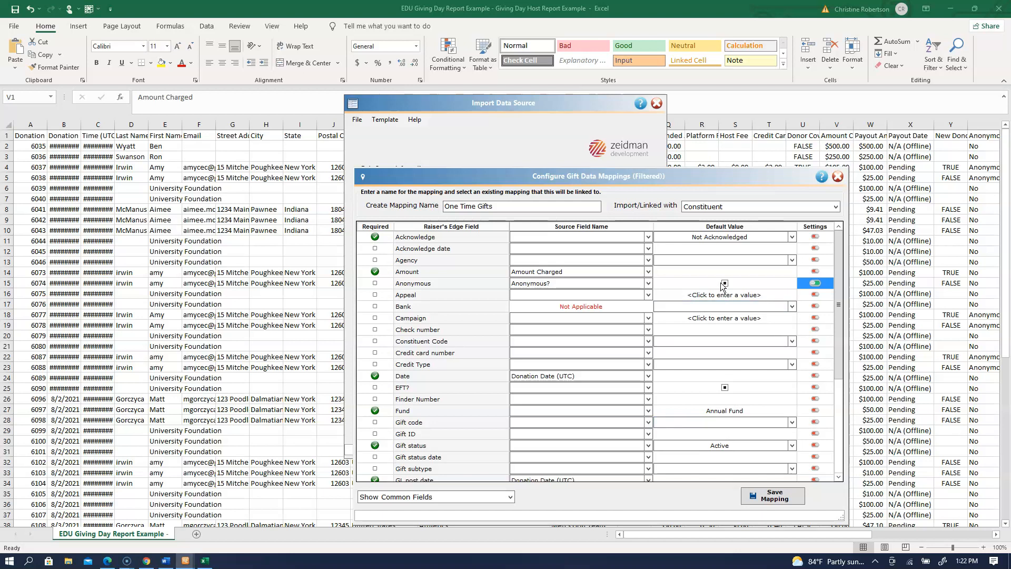
- Review the GL post date source and the GL post status default in the One Time Gifts mapping
left_click_drag(838, 320, 841, 422)
left_click(561, 330)
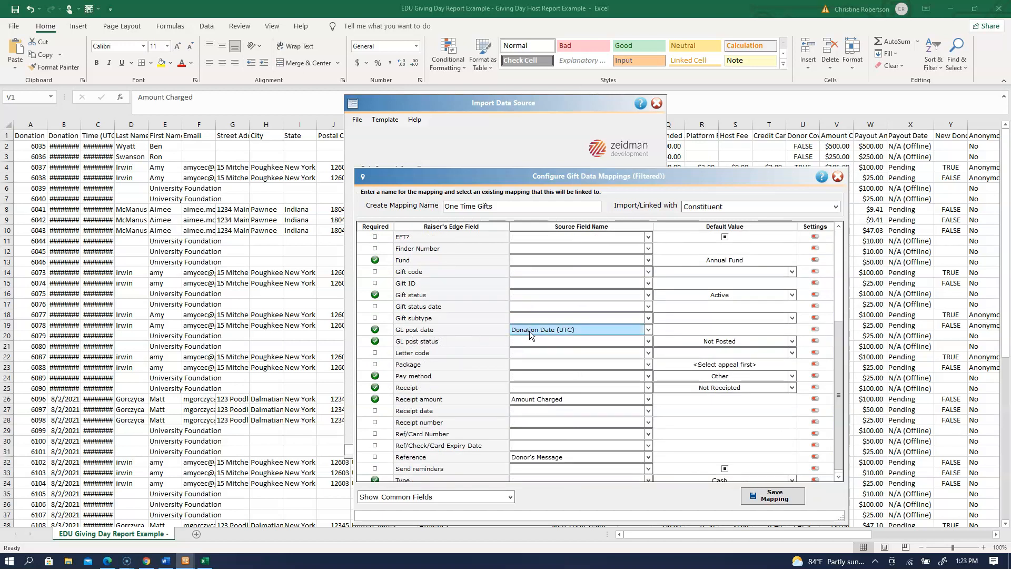
left_click(678, 340)
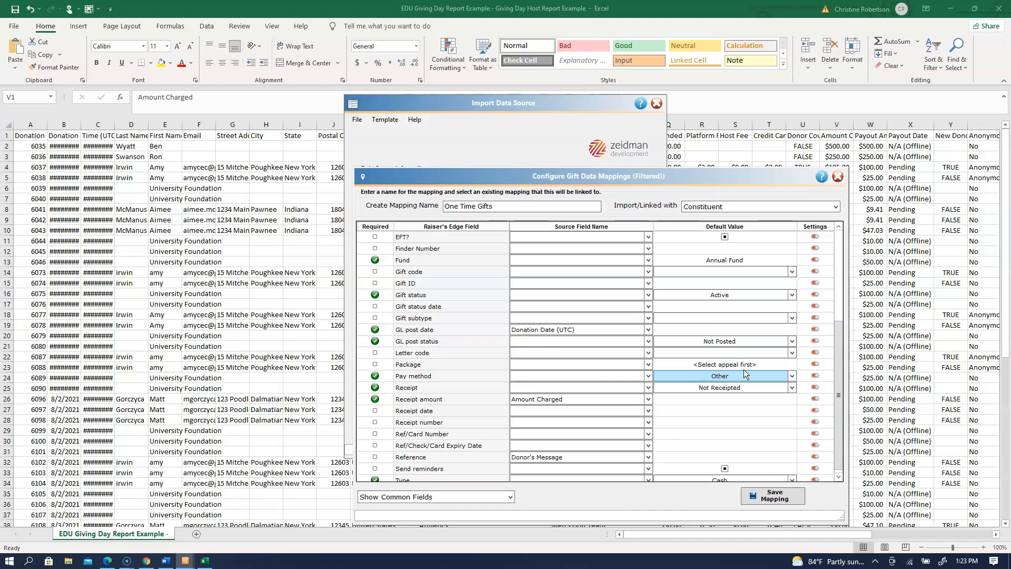
- Keep Other as the default pay method and Cash as the default gift type, saving the One Time Gifts mapping and the template
left_click(792, 376)
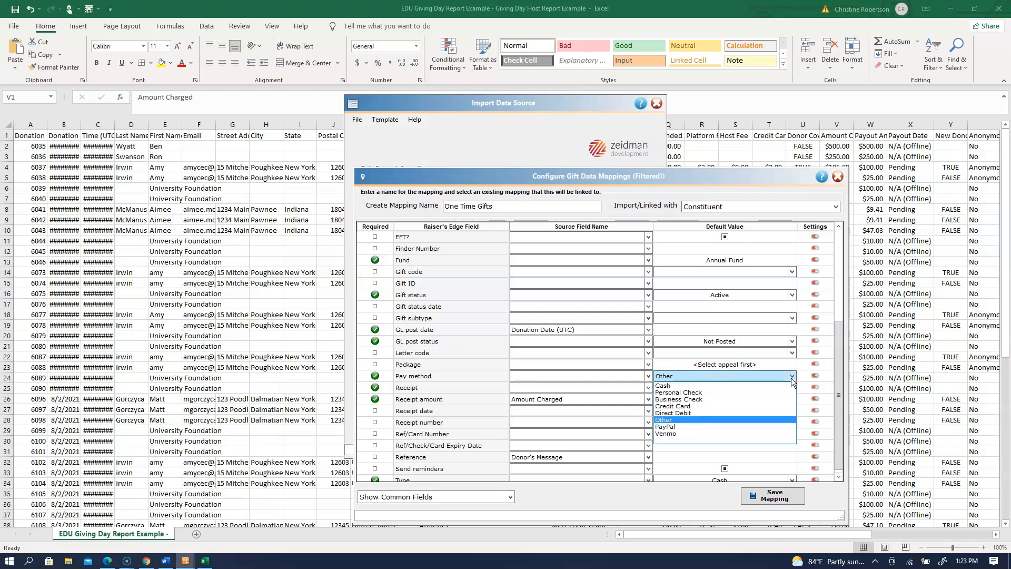
left_click(678, 419)
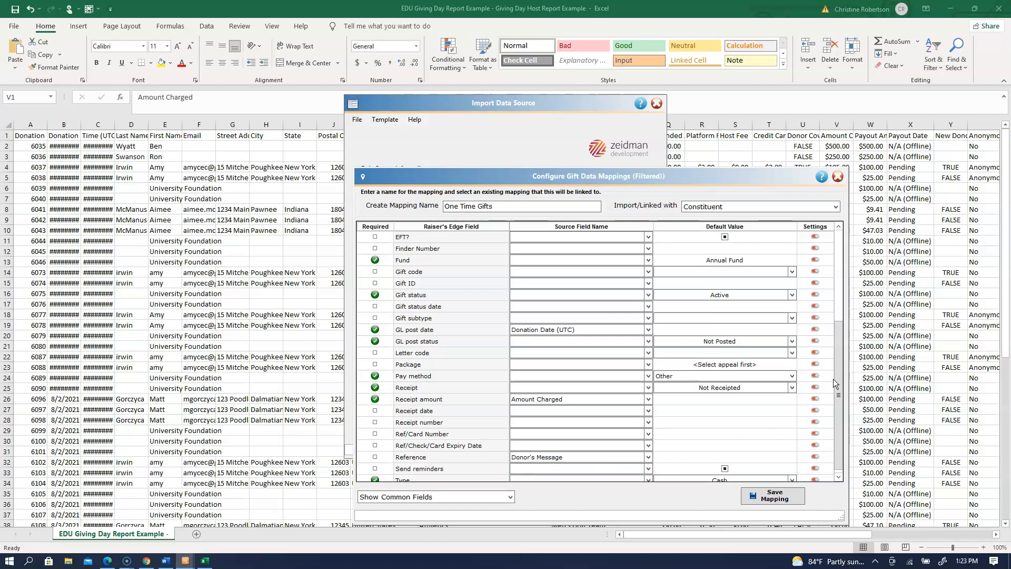
scroll(837, 390, "down", 1)
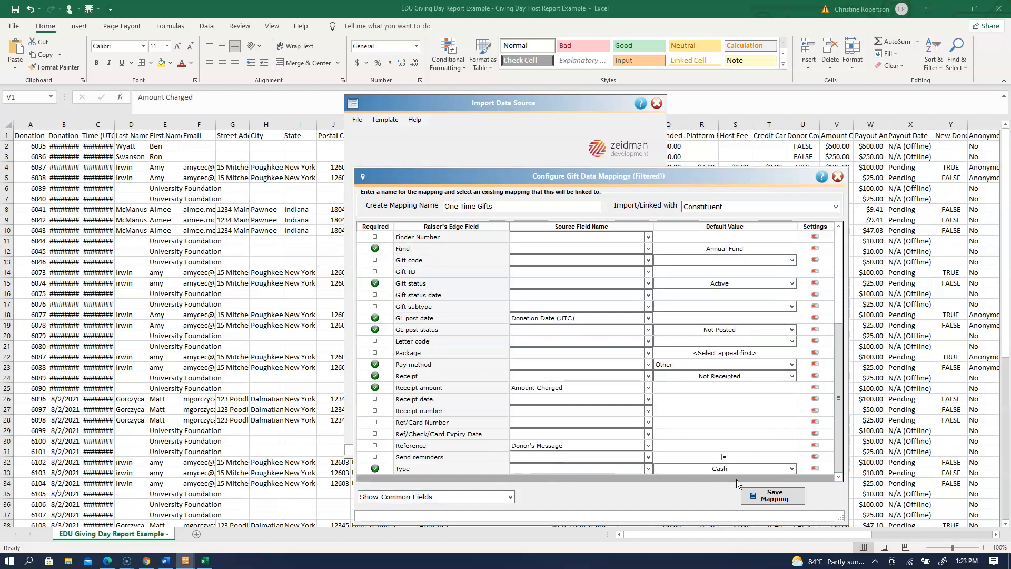
left_click(791, 468)
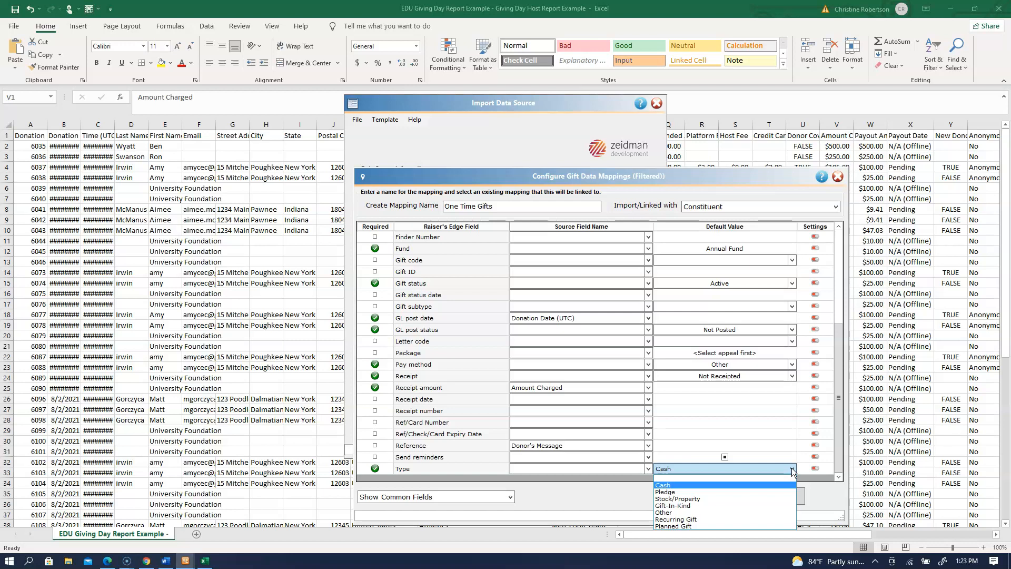
left_click(791, 468)
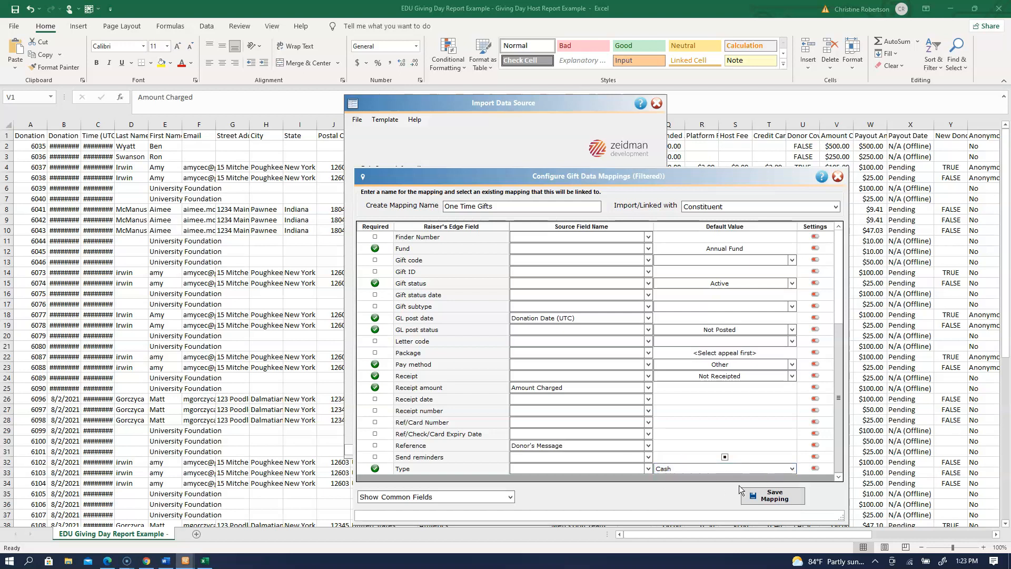
left_click(773, 496)
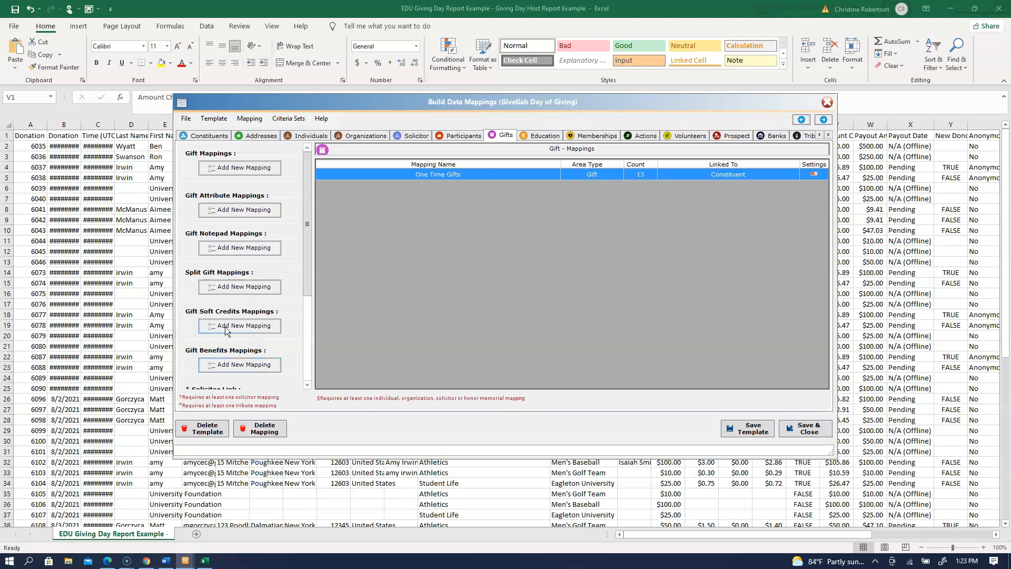
mouse_move(306, 260)
left_mouse_down()
mouse_move(315, 352)
mouse_move(322, 257)
left_mouse_up()
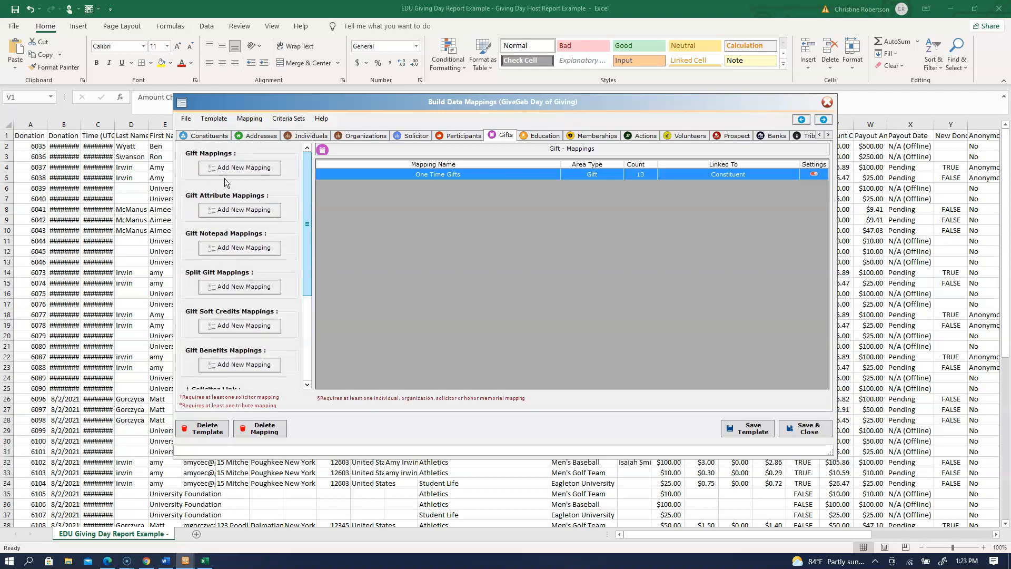
left_click(810, 432)
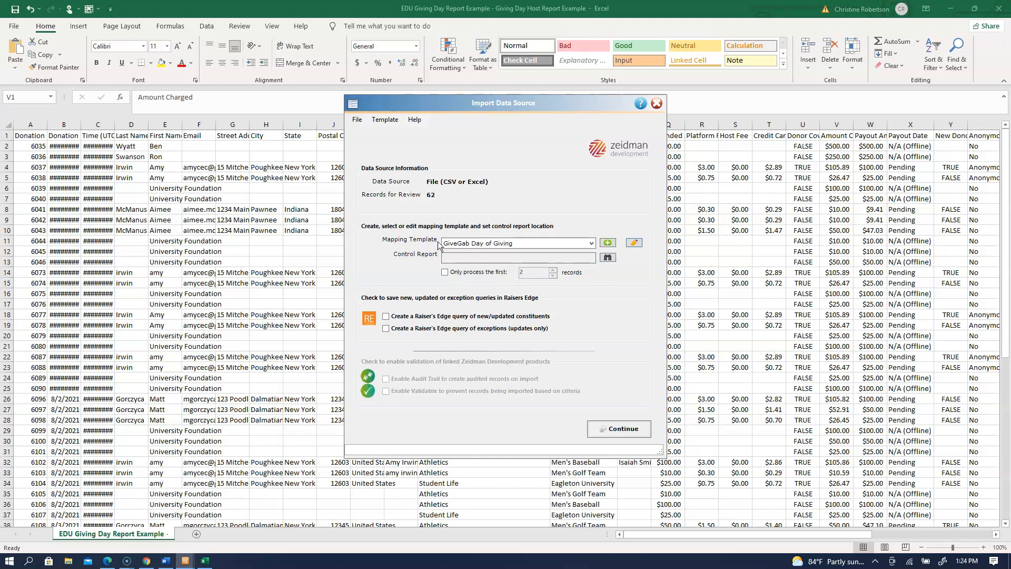
- Set the control report to save in the Keep folder as an Excel file named Control Giving day
left_click(608, 258)
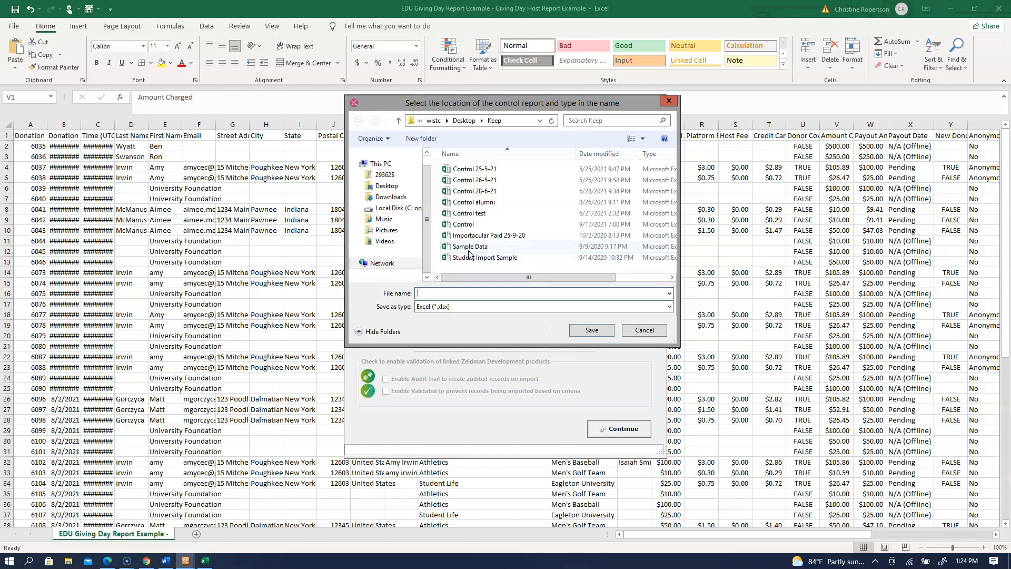
left_click(463, 224)
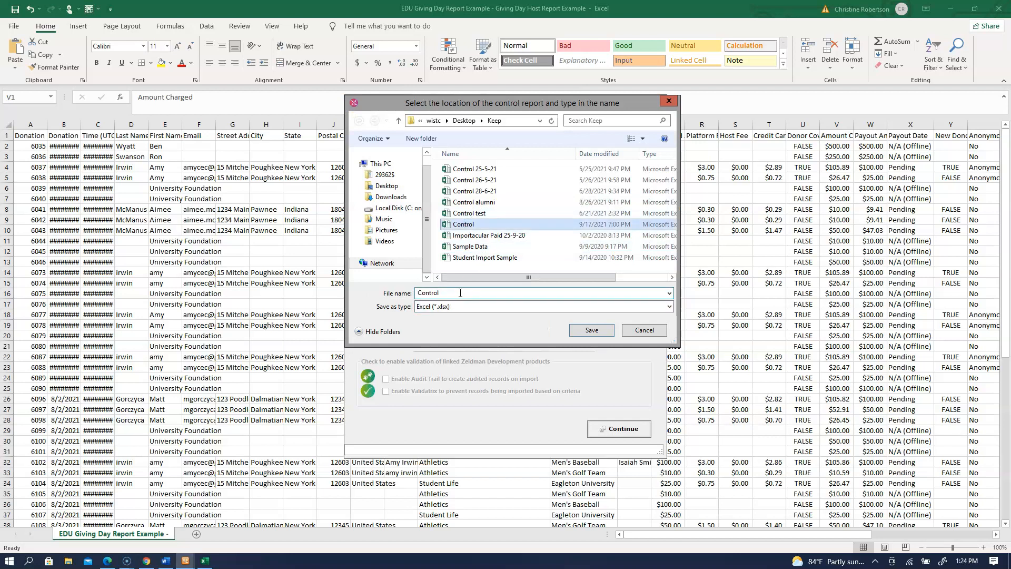
double_click(461, 293)
left_click(459, 293)
type("Giving day")
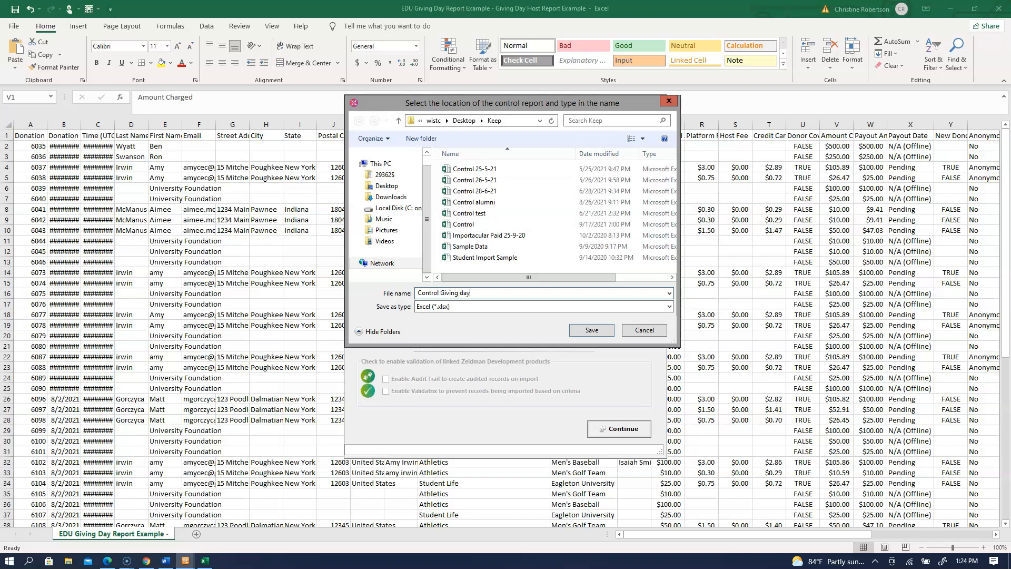
left_click(592, 330)
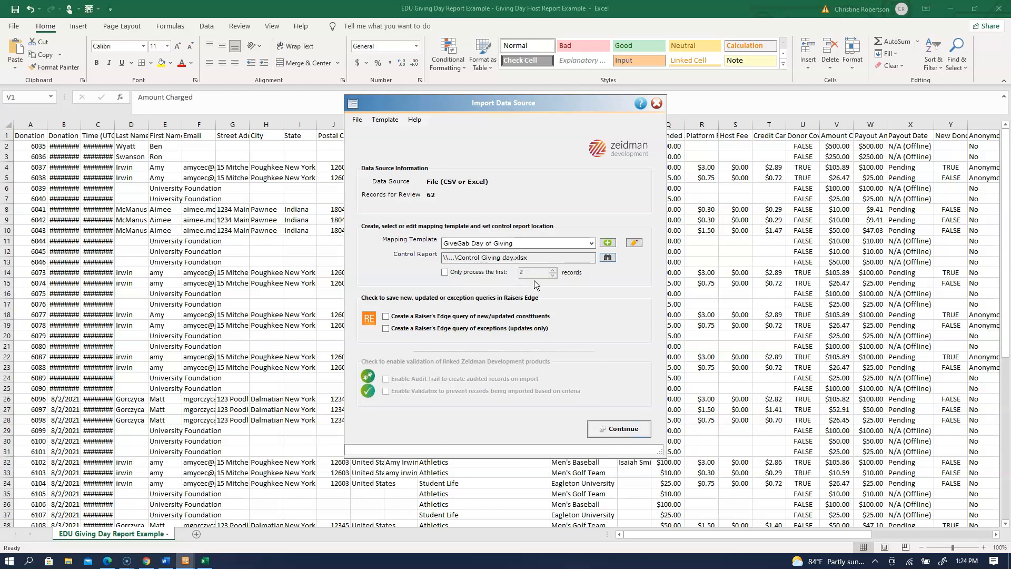
- Continue to the data review and look through the data source records, constituent matching options, and the constituent, address and gift breakdowns
left_click(624, 428)
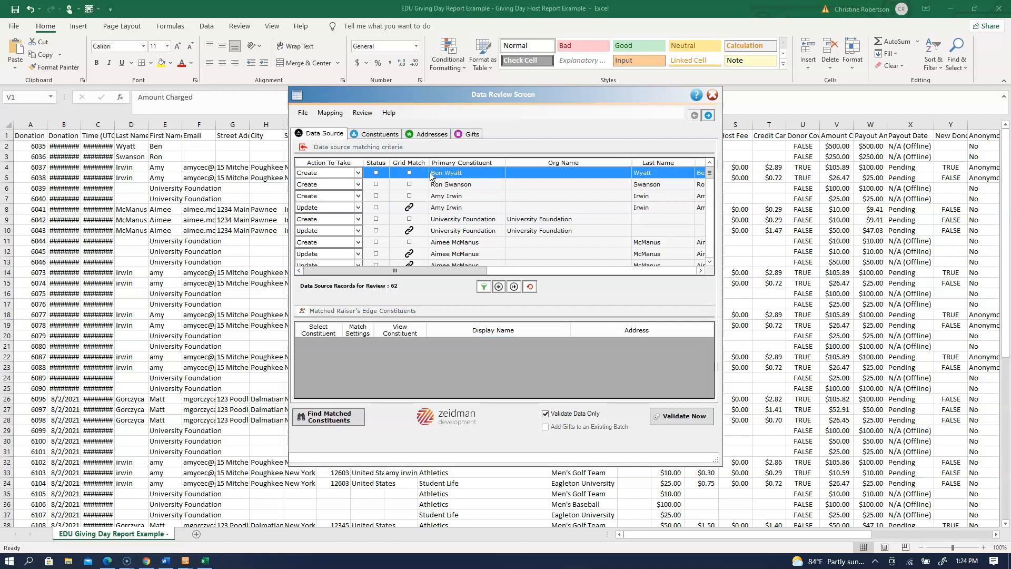
left_click_drag(460, 270, 364, 274)
left_click(327, 419)
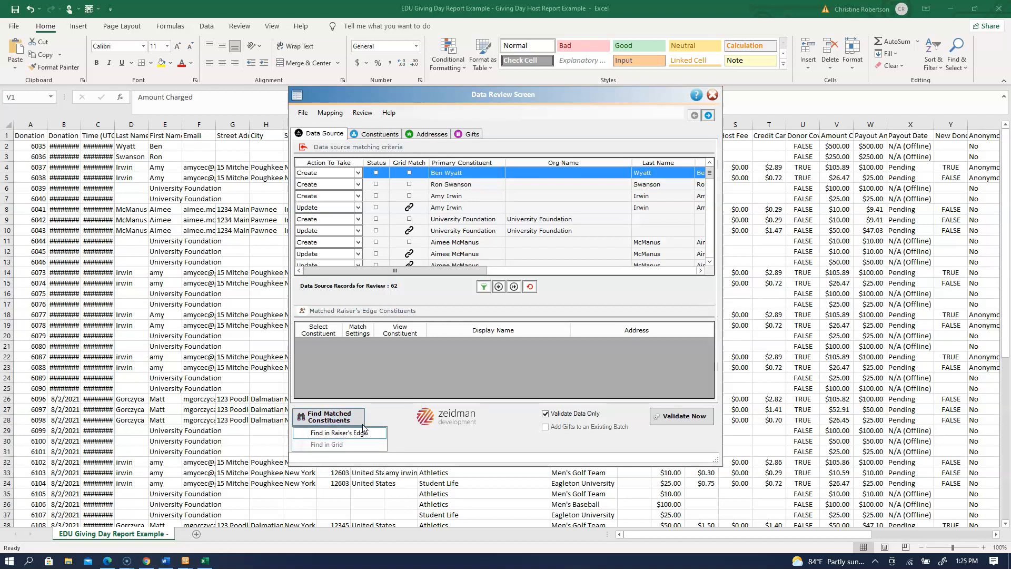
left_click(376, 134)
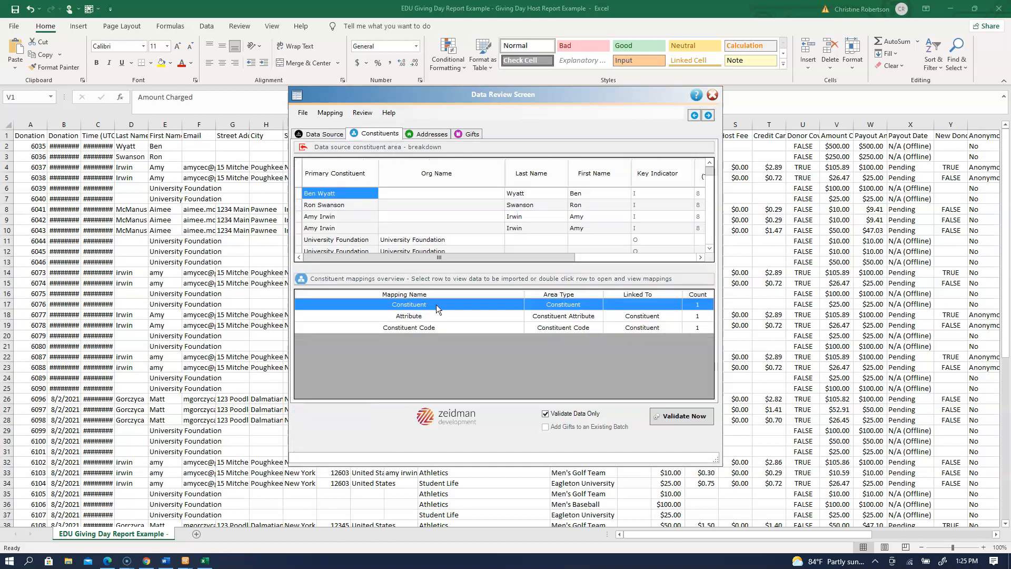
left_click(426, 134)
left_click(467, 133)
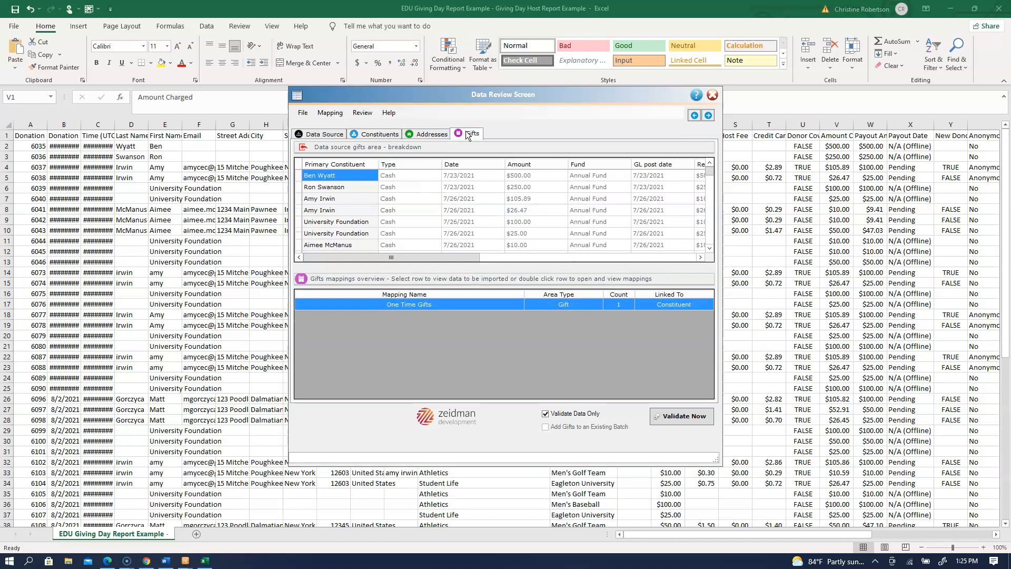
left_click(331, 135)
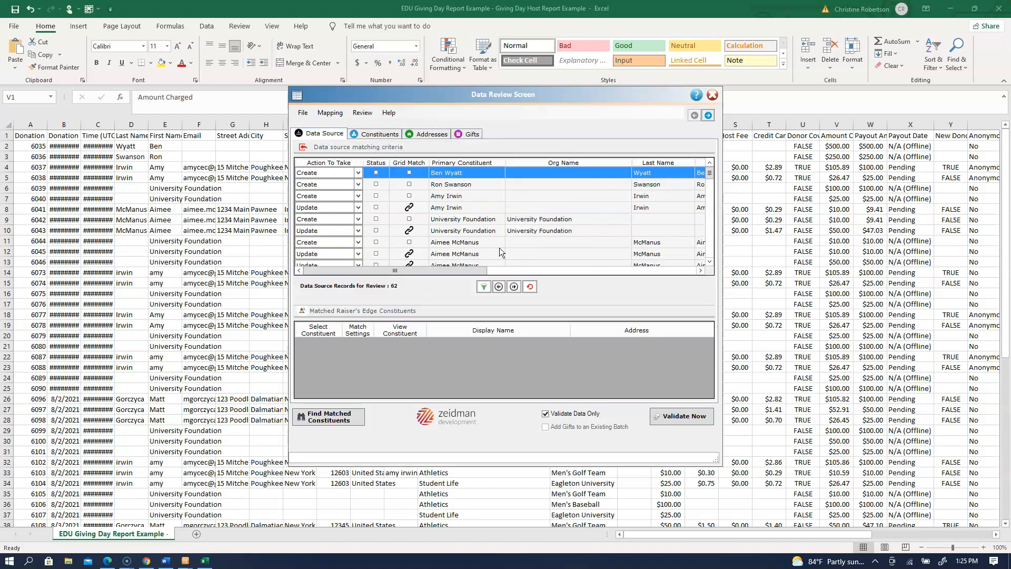
- Validate the giving day data, close the import summary report, and turn off Validate Data Only for the live import
left_click(678, 415)
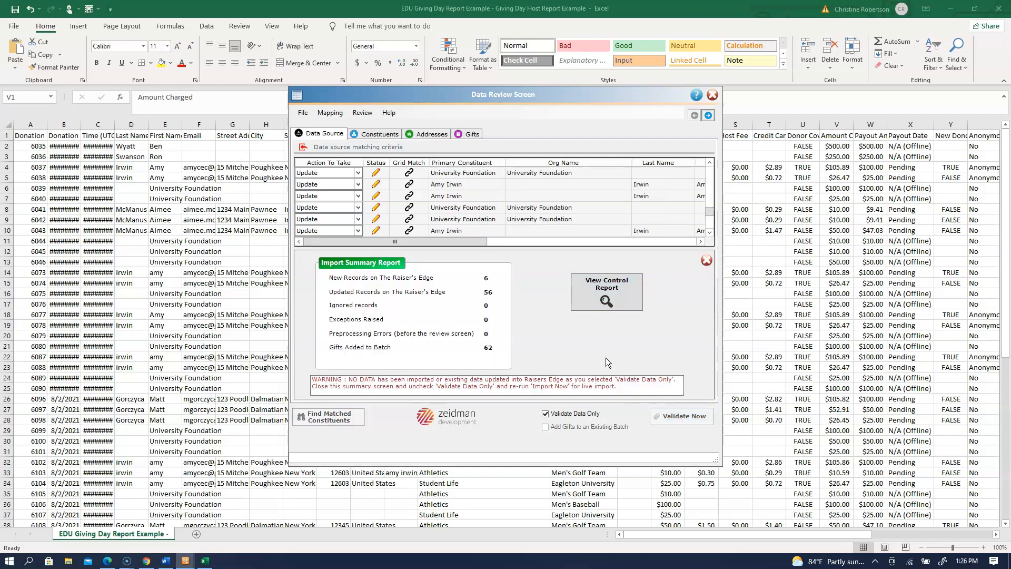
left_click(706, 260)
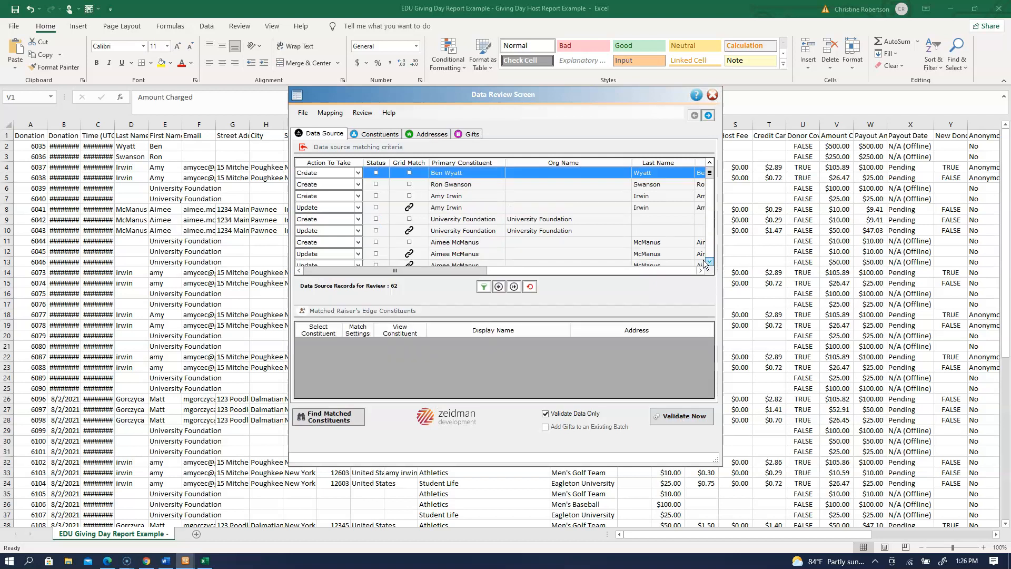
left_click(545, 414)
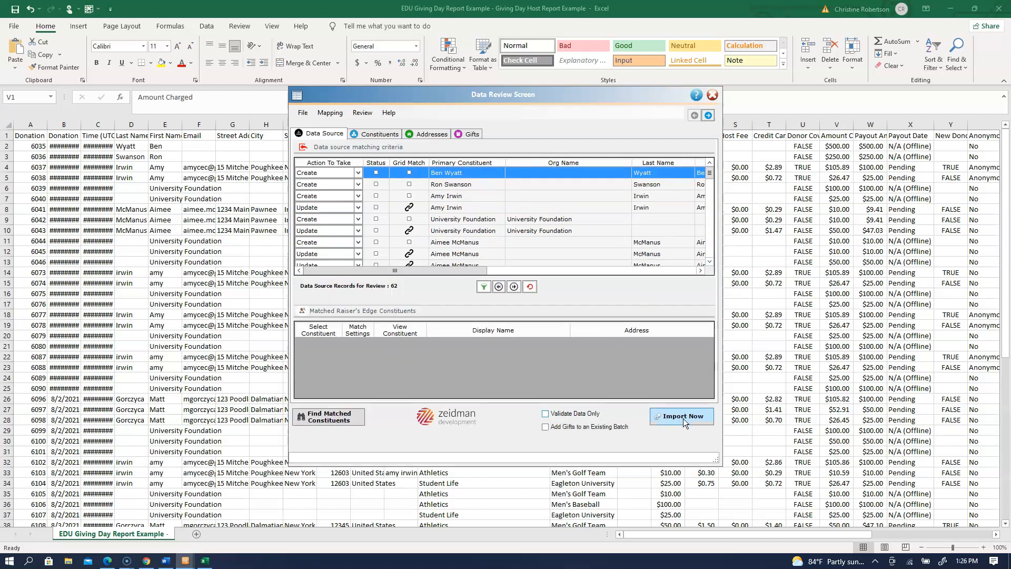